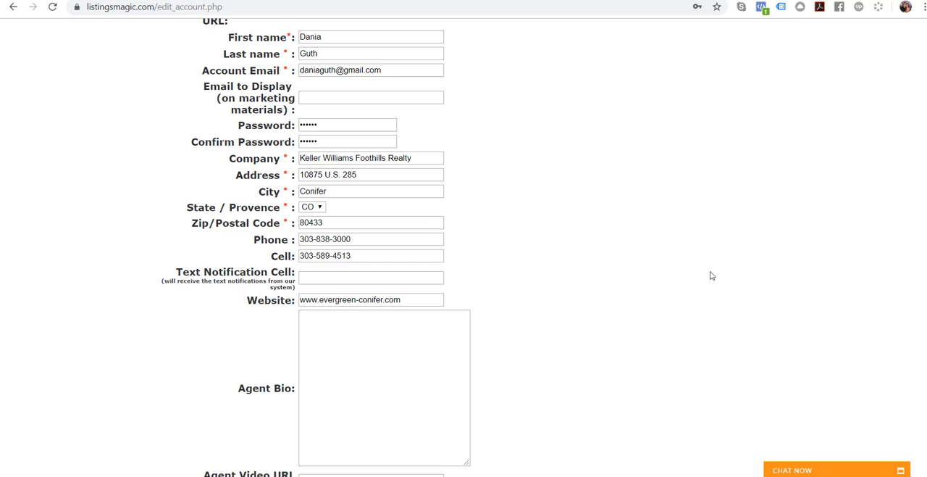
- Open the Zapier Integration setup page from the ListingsMagic account settings
{"action": "scroll", "coordinate": [710, 274], "scroll_direction": "down", "scroll_amount": 3}
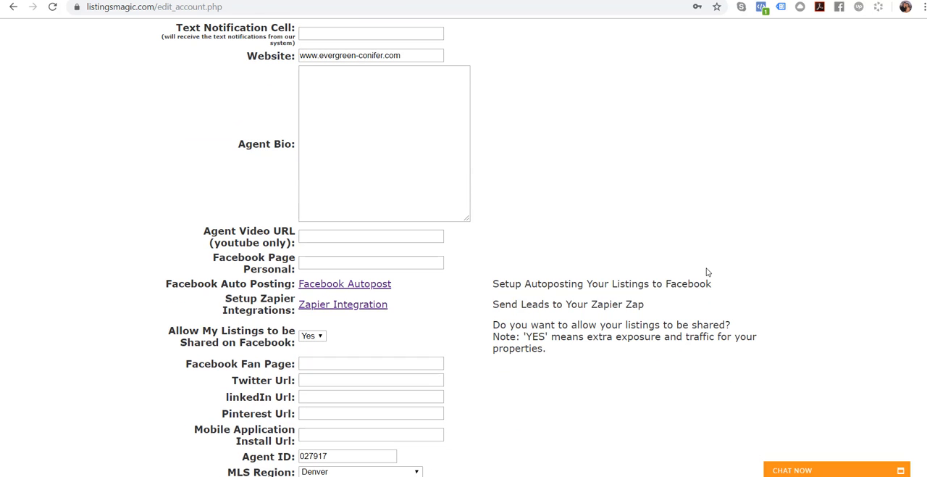
{"action": "left_click", "coordinate": [348, 307]}
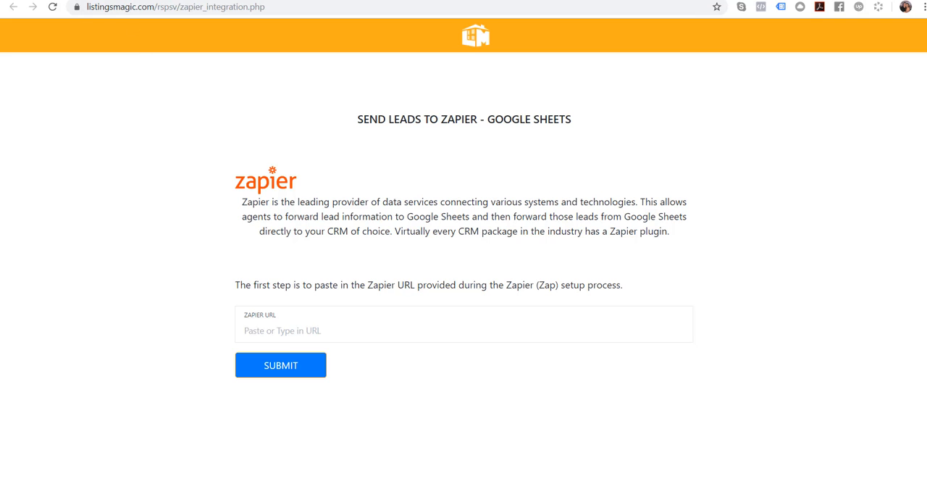
- Switch to Zapier and start a new Zap
{"action": "left_click", "coordinate": [136, 0]}
{"action": "scroll", "coordinate": [217, 156], "scroll_direction": "up", "scroll_amount": 3}
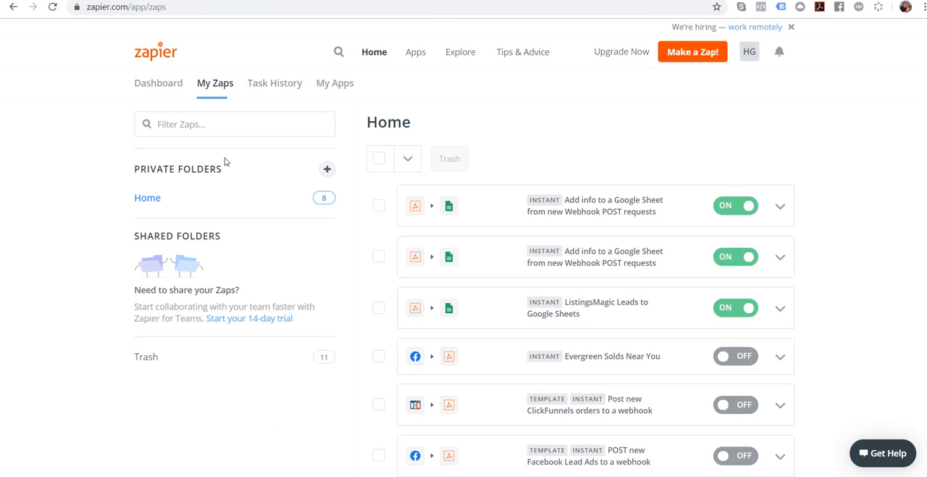
{"action": "left_click", "coordinate": [691, 57]}
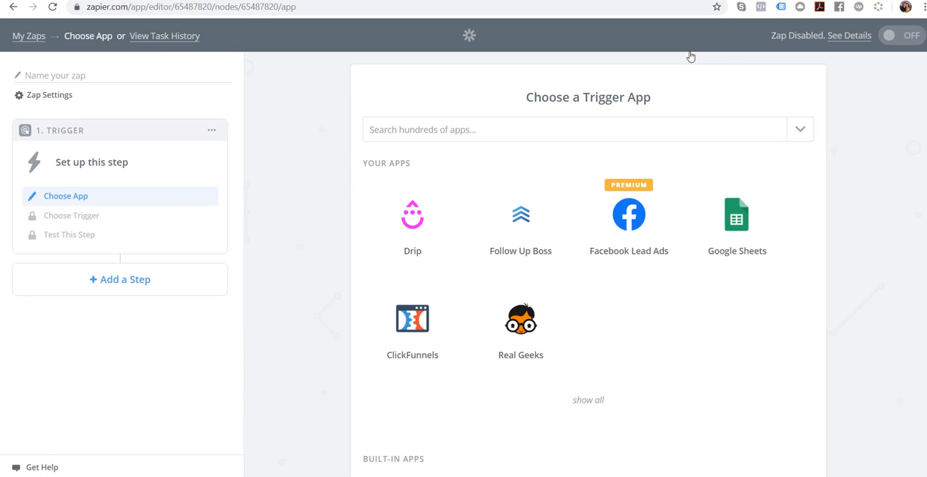
- Set up the Zap's trigger with Webhooks by Zapier as the app and Catch Hook as the trigger, and save it
{"action": "left_click", "coordinate": [418, 131]}
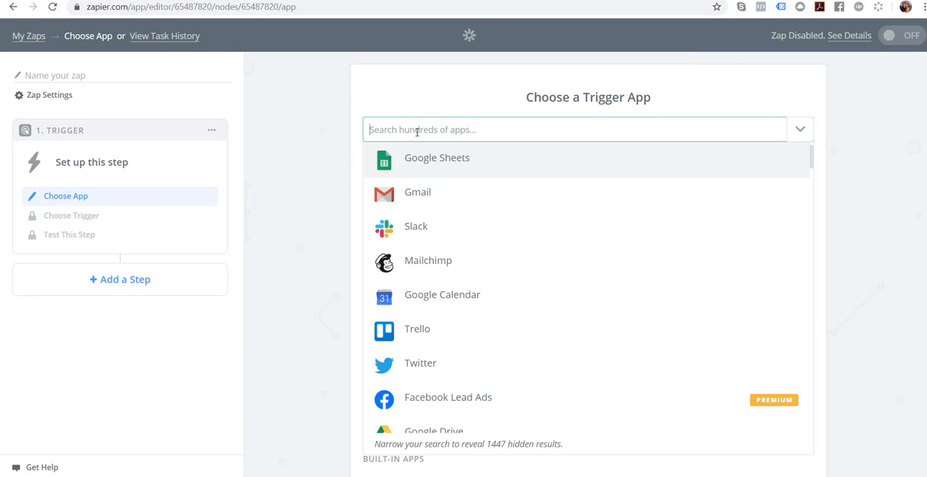
{"action": "left_click", "coordinate": [834, 141]}
{"action": "left_click", "coordinate": [446, 132]}
{"action": "type", "text": "webhook"}
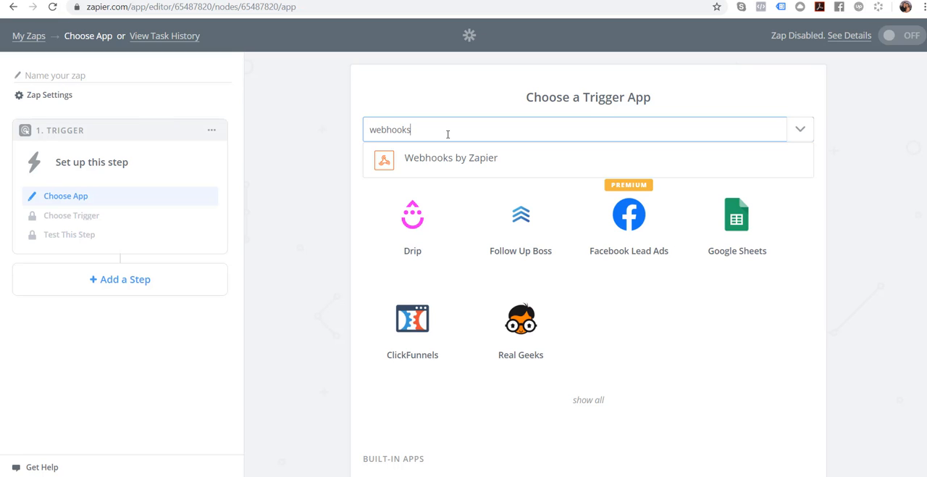
{"action": "type", "text": "s"}
{"action": "left_click", "coordinate": [451, 156]}
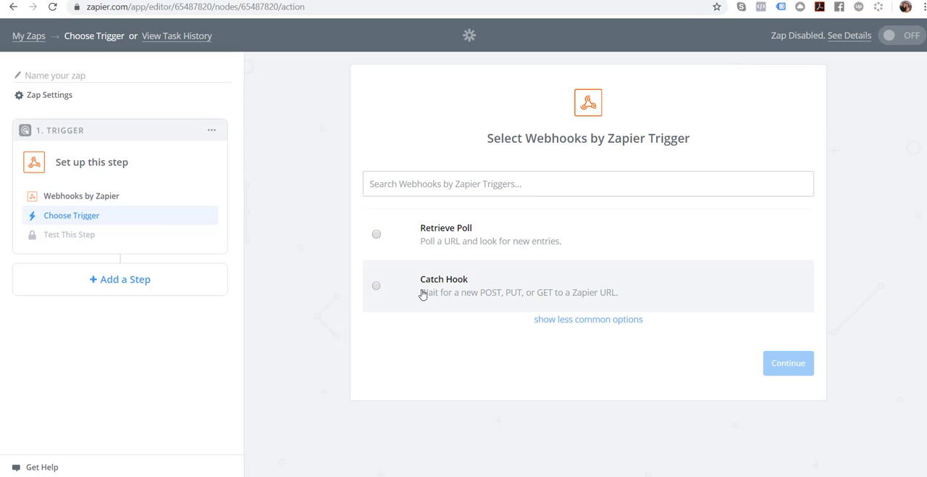
{"action": "left_click", "coordinate": [376, 287]}
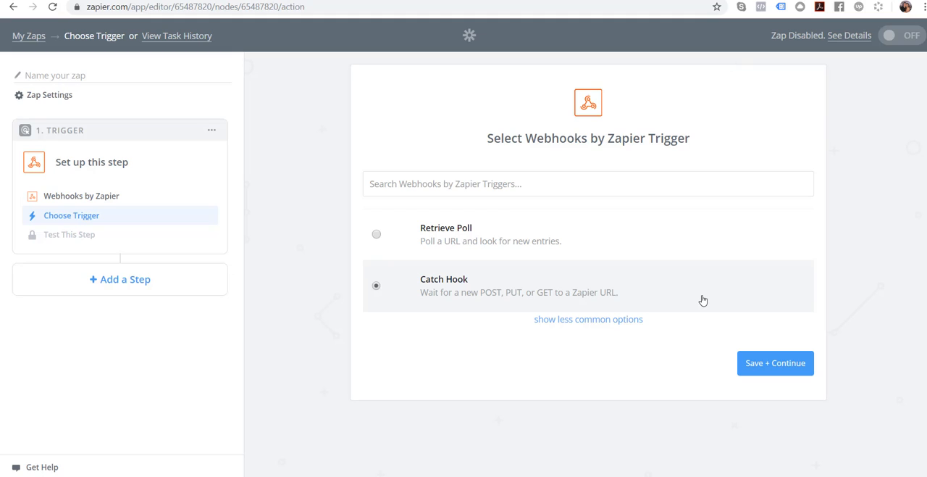
{"action": "left_click", "coordinate": [776, 362]}
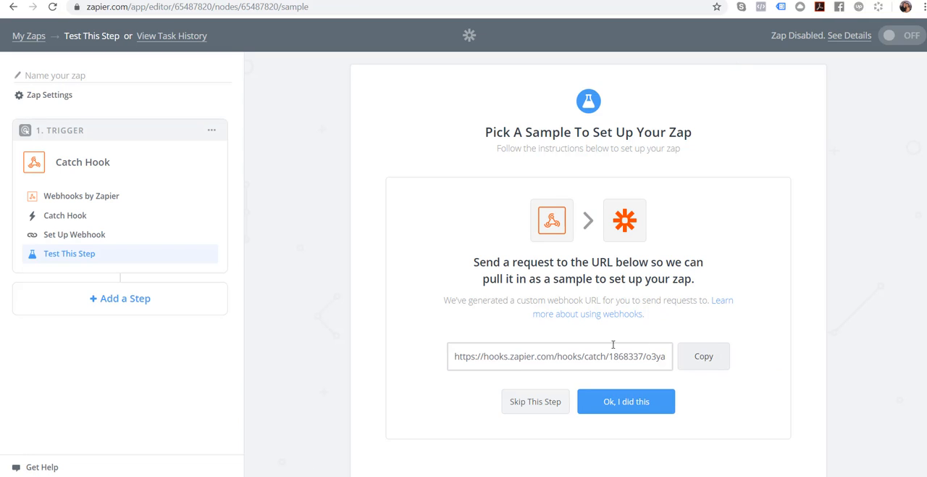
- Copy the Zap's custom webhook URL and submit it as the Zapier URL on the ListingsMagic integration page
{"action": "left_click", "coordinate": [710, 360]}
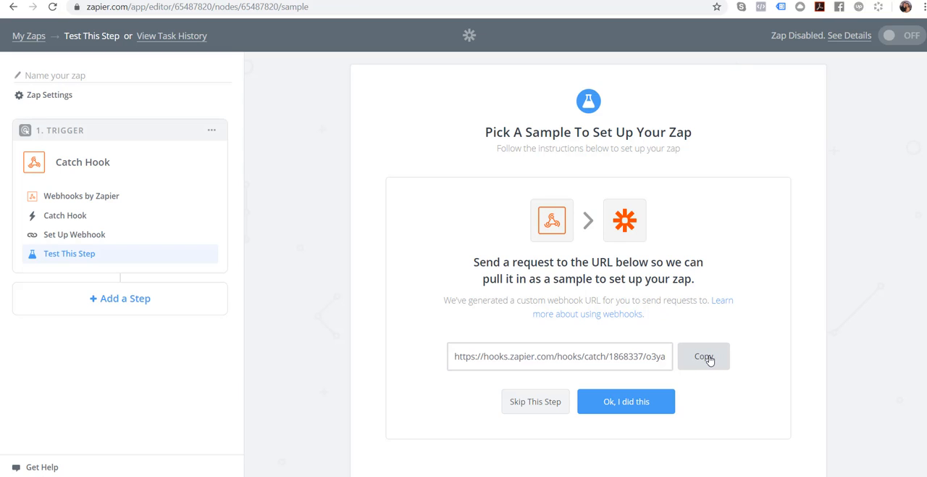
{"action": "left_click", "coordinate": [173, 0]}
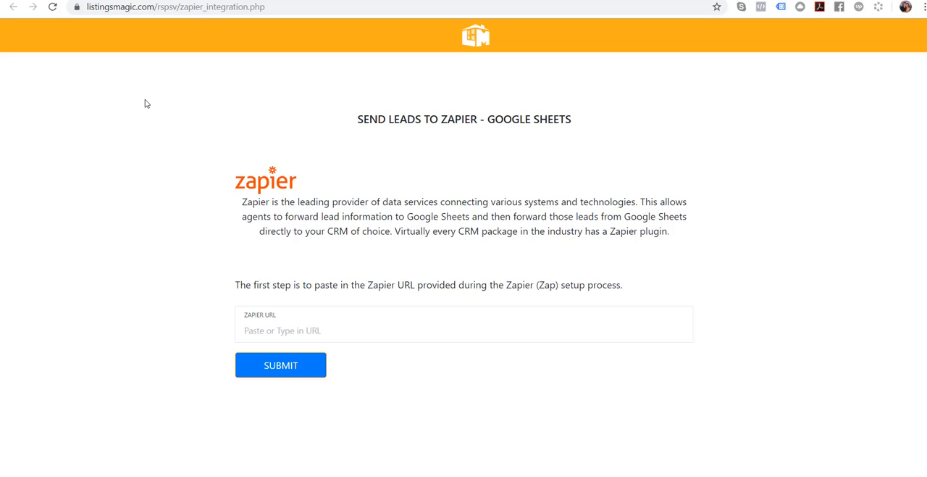
{"action": "left_click", "coordinate": [255, 330]}
{"action": "key", "text": "ctrl+v"}
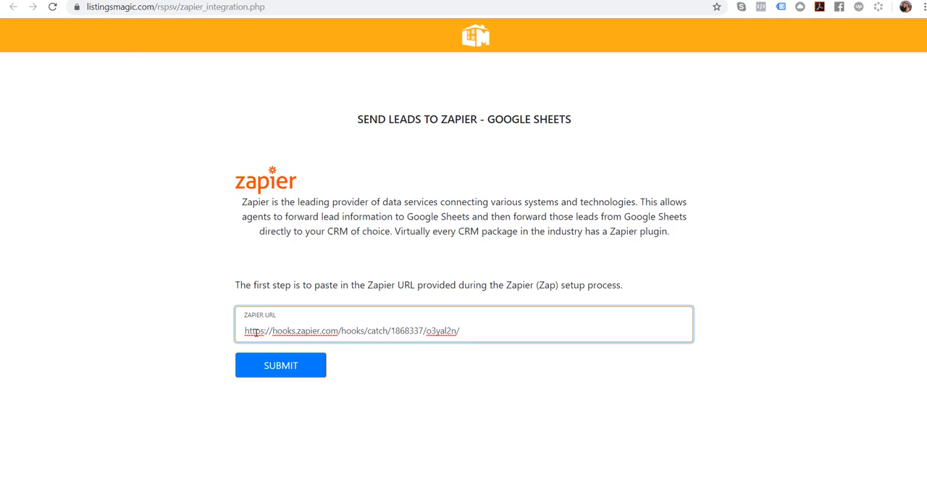
{"action": "left_click", "coordinate": [303, 370]}
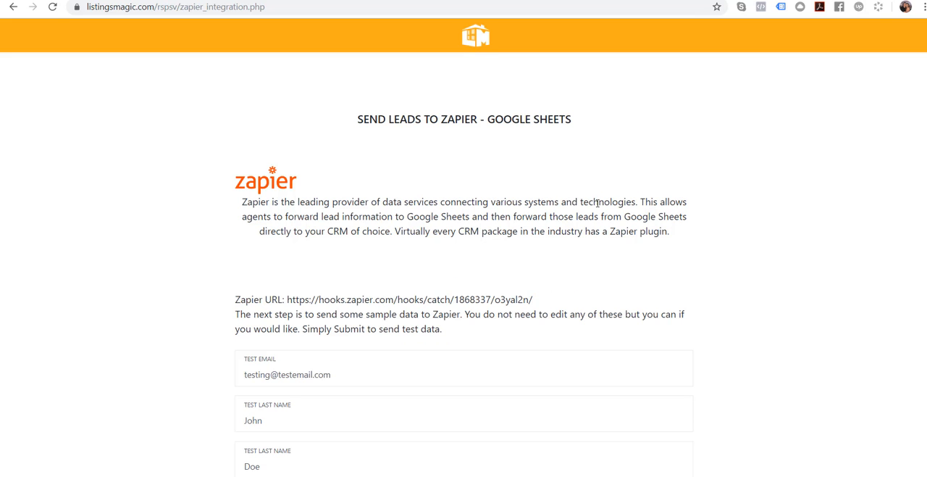
- Examine the prefilled test lead fields on the ListingsMagic integration page
{"action": "scroll", "coordinate": [674, 193], "scroll_direction": "down", "scroll_amount": 3}
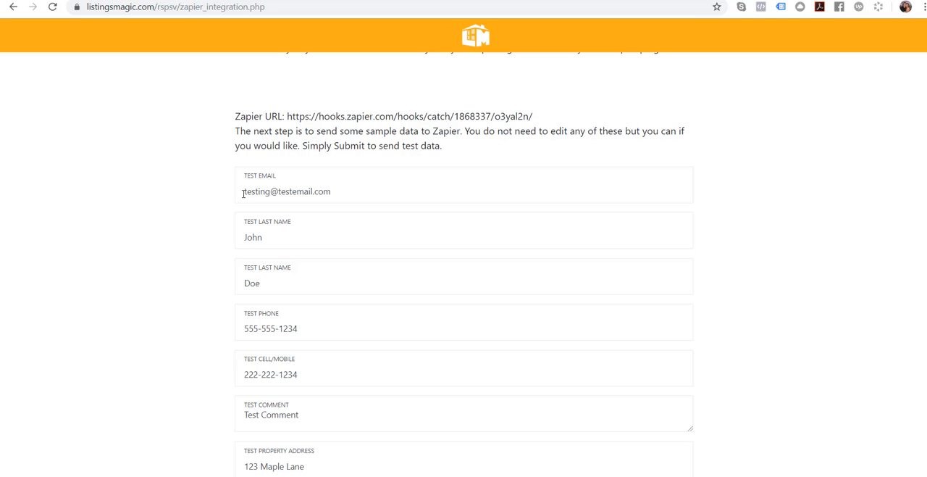
{"action": "scroll", "coordinate": [243, 194], "scroll_direction": "down", "scroll_amount": 4}
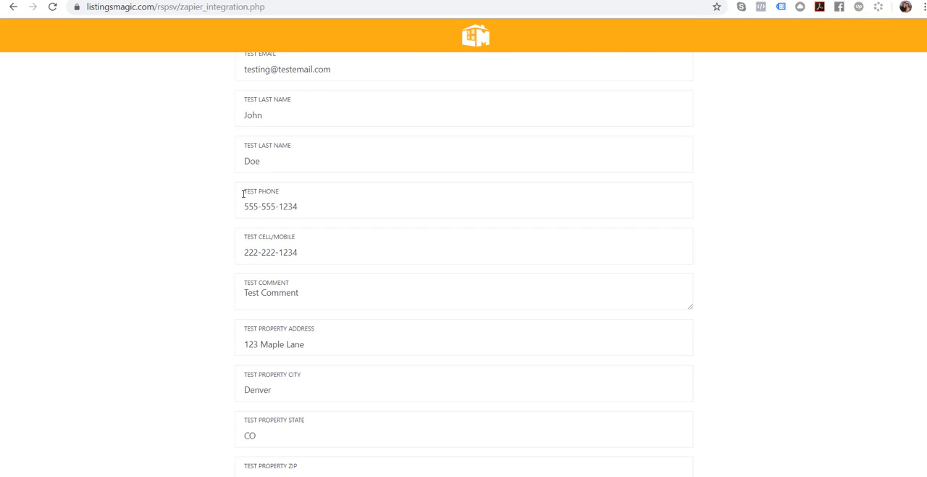
{"action": "scroll", "coordinate": [244, 197], "scroll_direction": "down", "scroll_amount": 1}
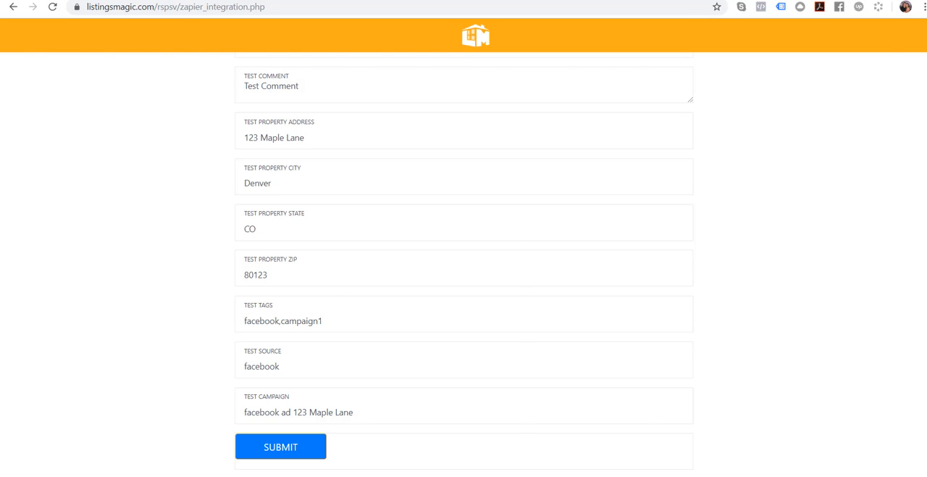
- Switch to the ListingsMagic Lead Template sheet, delete the sample lead in row 2, and select the header row
{"action": "left_click", "coordinate": [217, 1]}
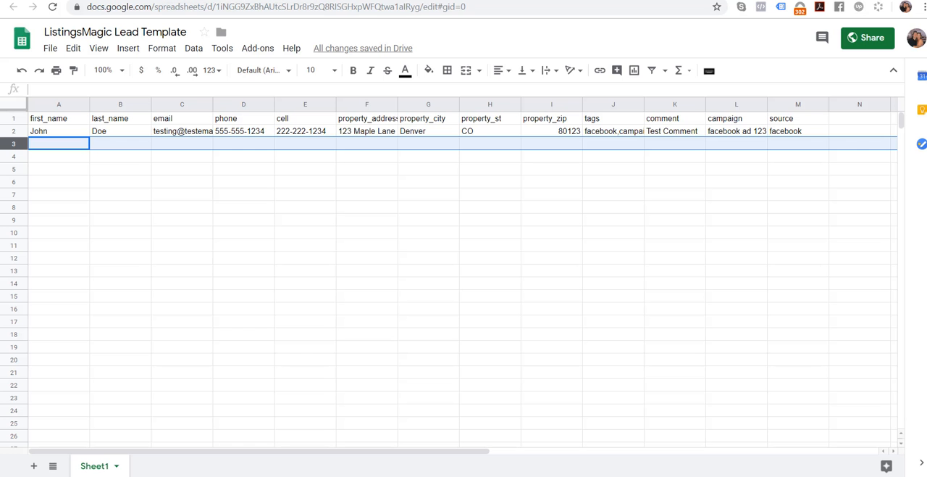
{"action": "left_click", "coordinate": [14, 133]}
{"action": "right_click", "coordinate": [14, 133]}
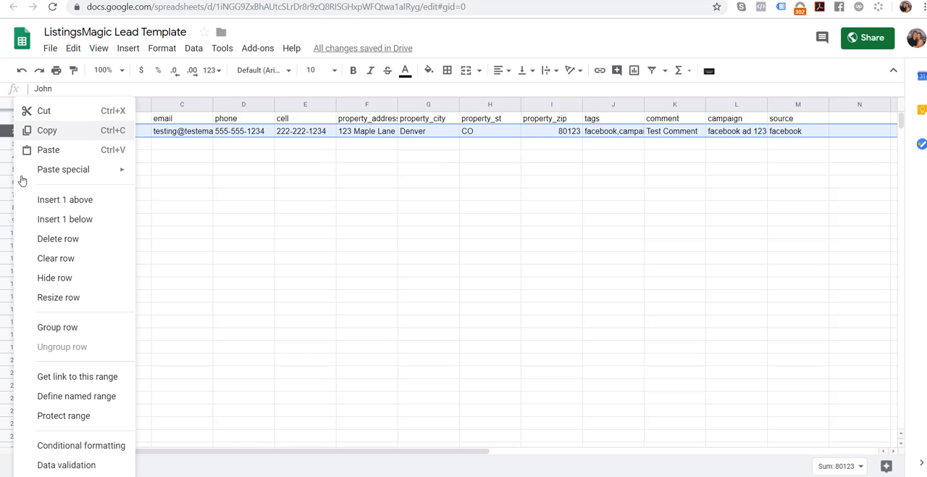
{"action": "left_click", "coordinate": [46, 244]}
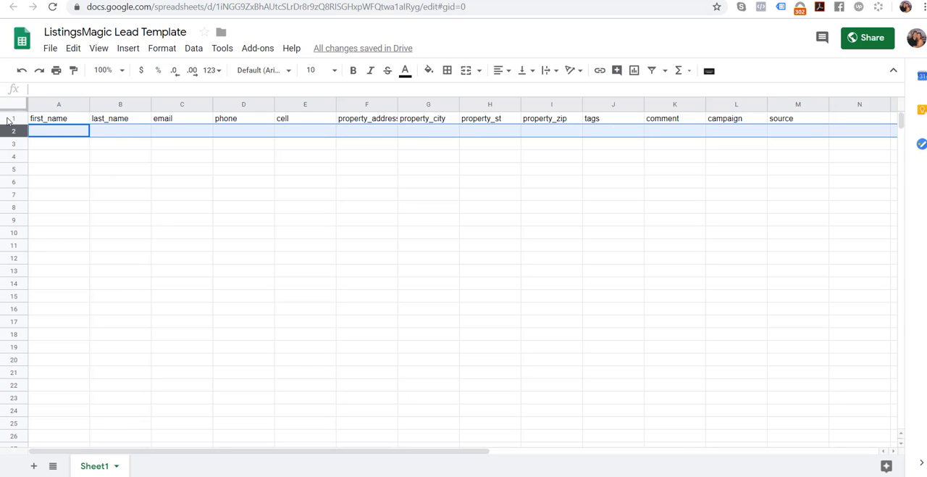
{"action": "left_click", "coordinate": [11, 118]}
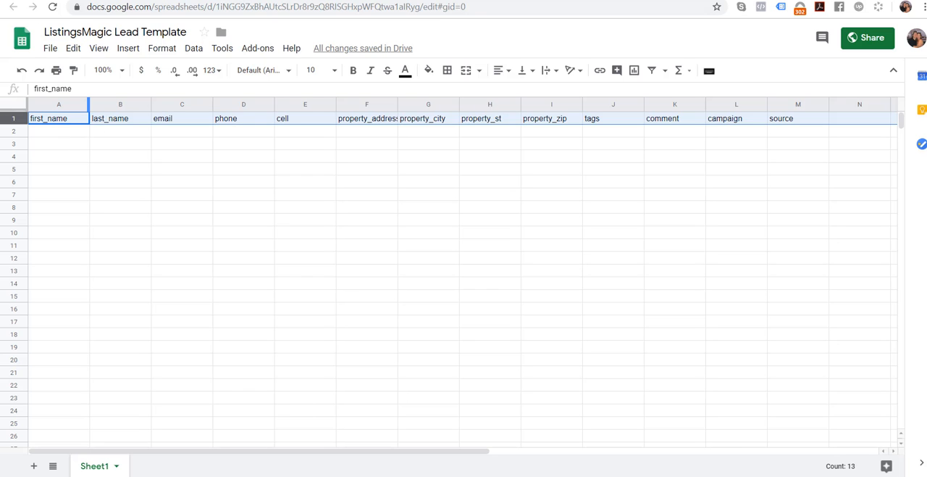
- Return to the ListingsMagic integration page and submit the prefilled test lead data to Zapier
{"action": "left_click", "coordinate": [135, 0]}
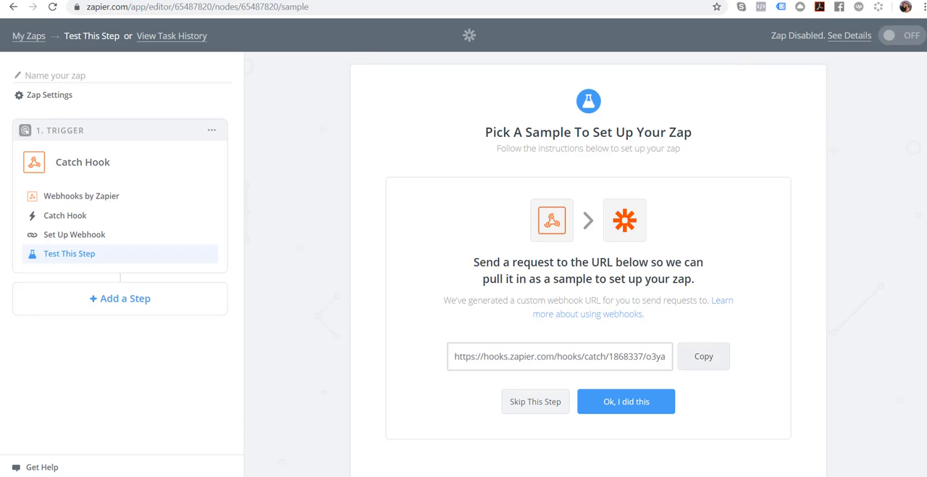
{"action": "left_click", "coordinate": [58, 0]}
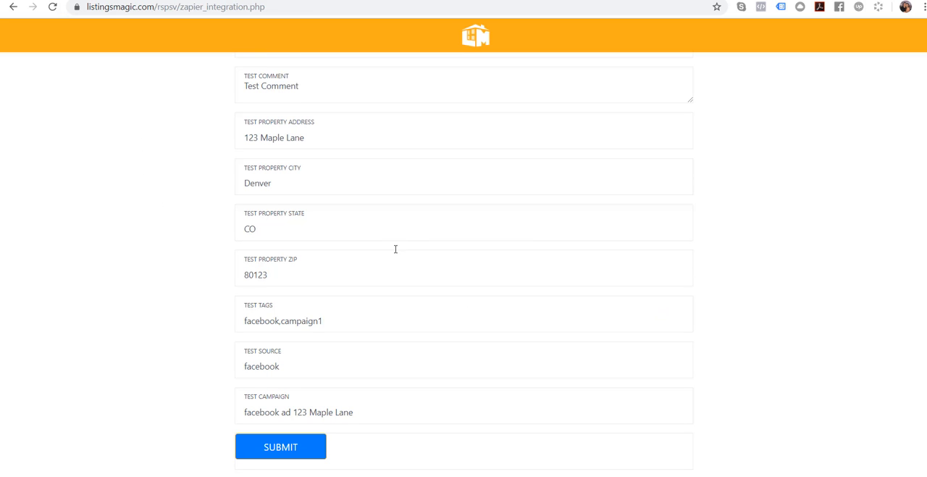
{"action": "scroll", "coordinate": [391, 232], "scroll_direction": "up", "scroll_amount": 5}
{"action": "scroll", "coordinate": [380, 216], "scroll_direction": "up", "scroll_amount": 3}
{"action": "scroll", "coordinate": [377, 215], "scroll_direction": "down", "scroll_amount": 7}
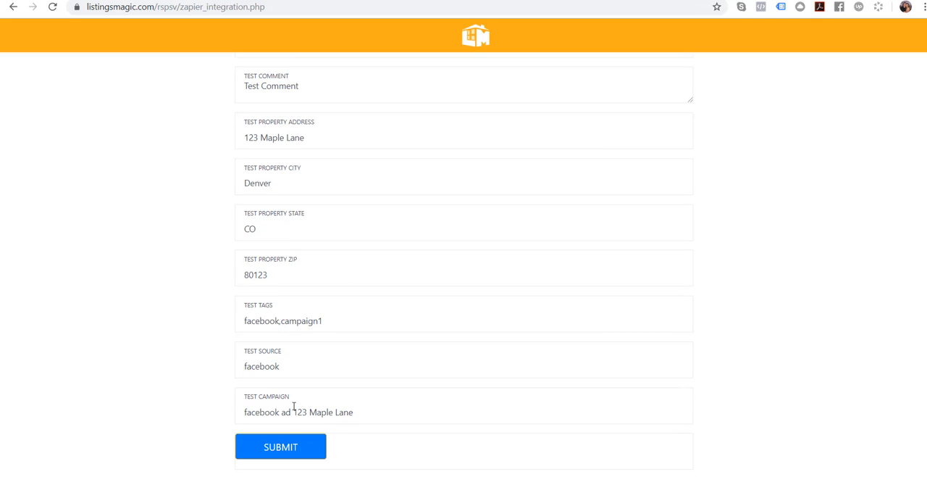
{"action": "left_click", "coordinate": [283, 446]}
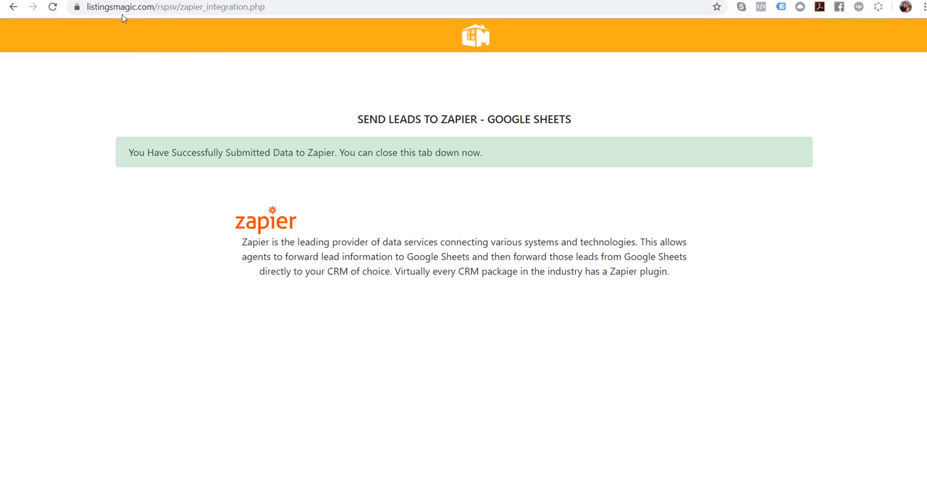
- Back in Zapier, confirm that the test request was sent and continue with Hook A as the trigger sample
{"action": "key", "text": "ctrl+Tab"}
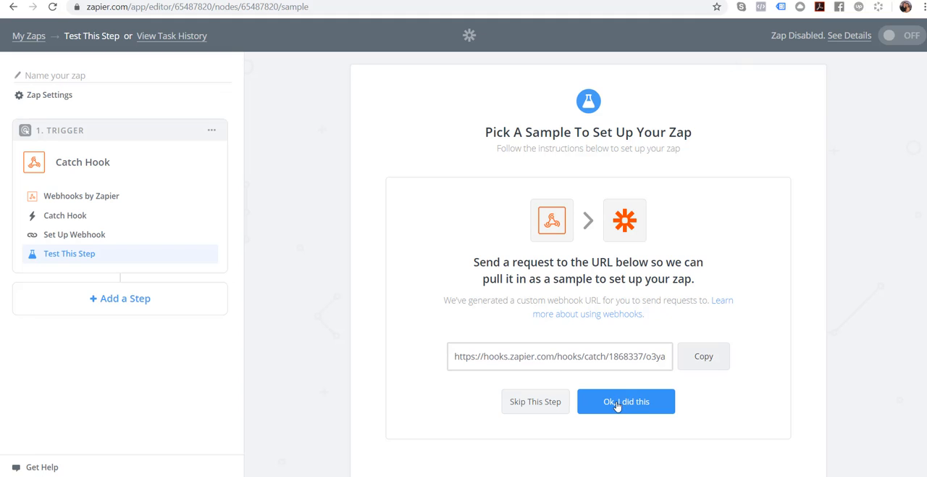
{"action": "left_click_drag", "start_coordinate": [473, 262], "coordinate": [702, 283]}
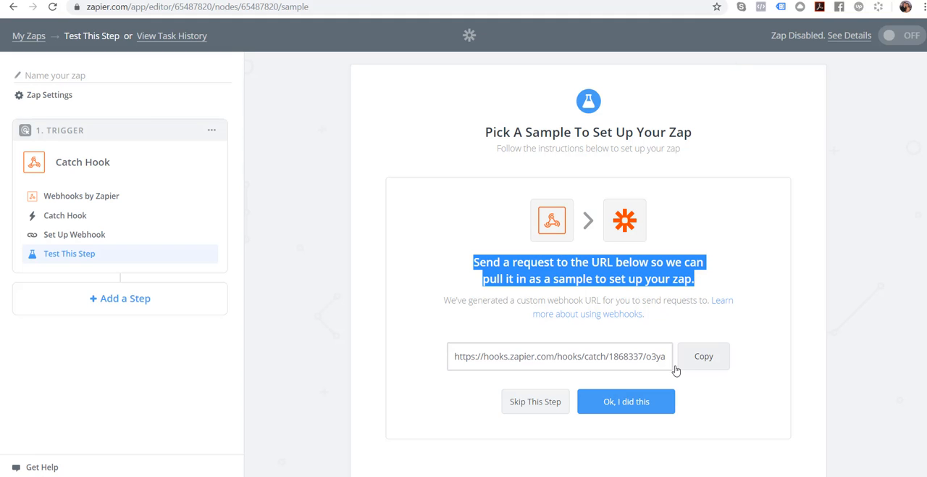
{"action": "left_click", "coordinate": [621, 402]}
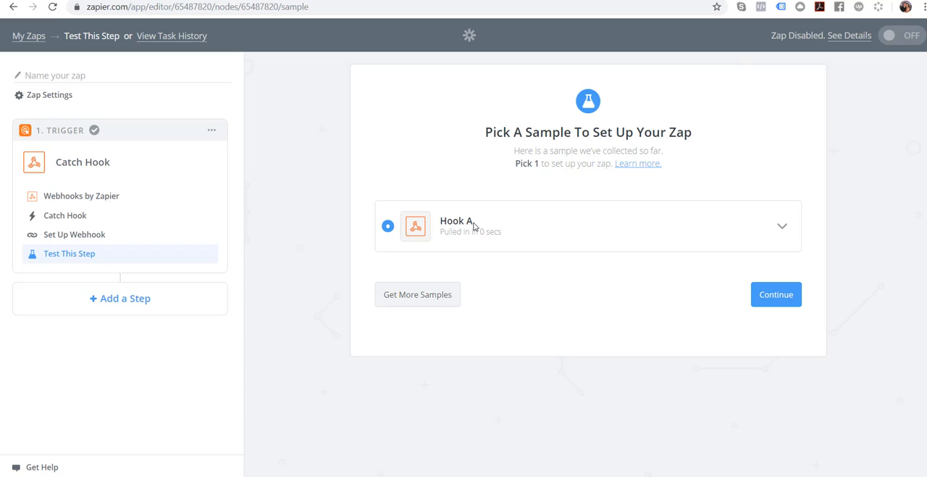
{"action": "mouse_move", "coordinate": [481, 231]}
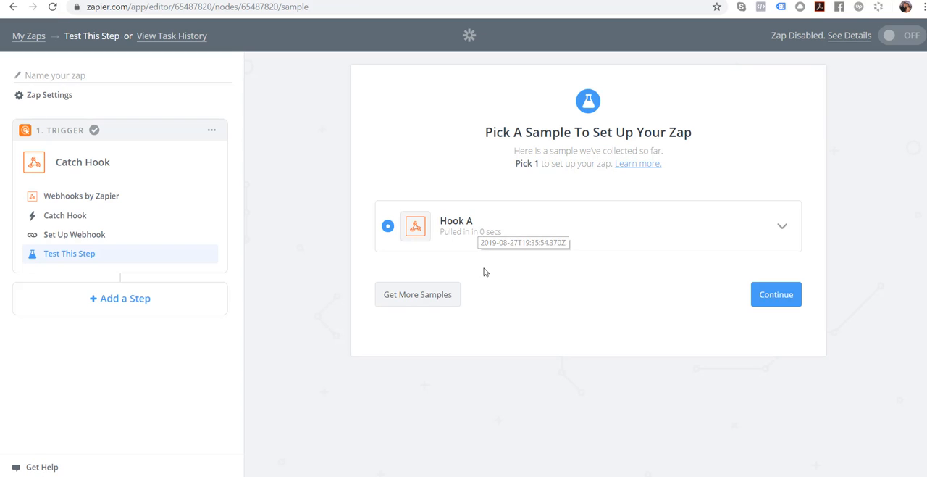
{"action": "left_click", "coordinate": [772, 299]}
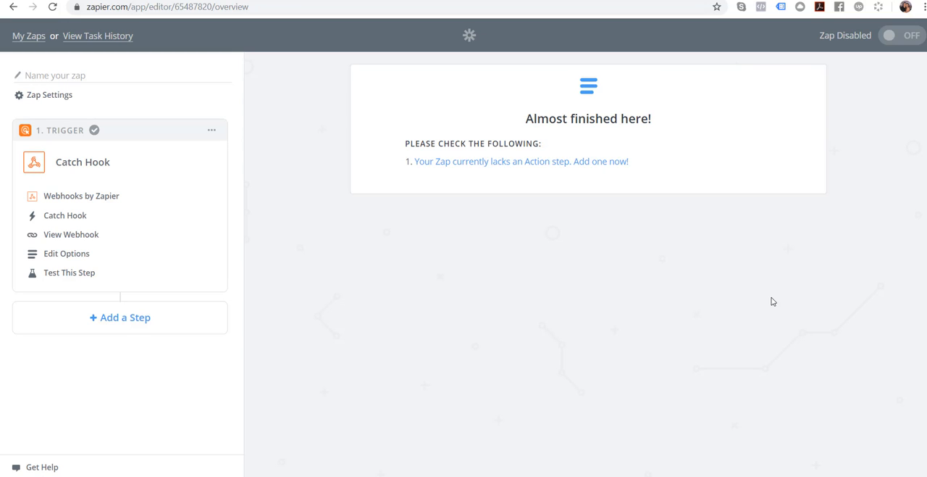
- Add an Action/Search step to the Zap and choose Google Sheets as its app
{"action": "left_click", "coordinate": [116, 318]}
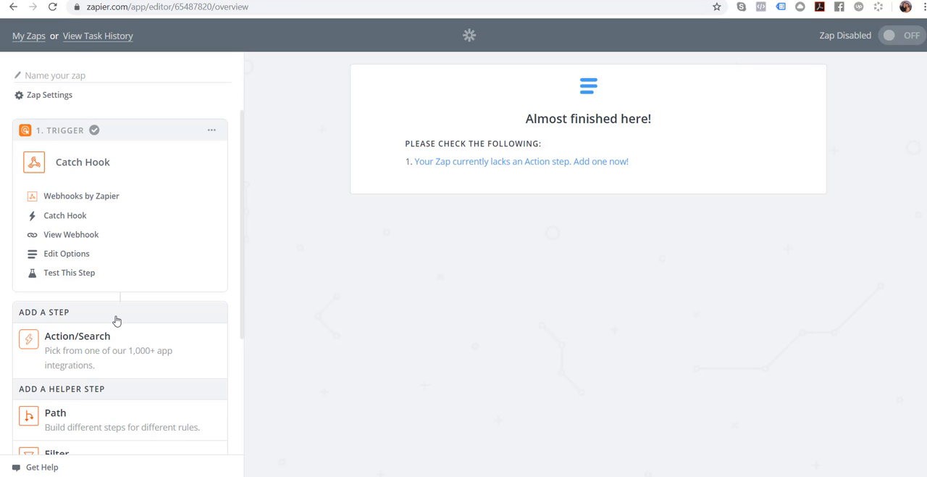
{"action": "left_click", "coordinate": [67, 339]}
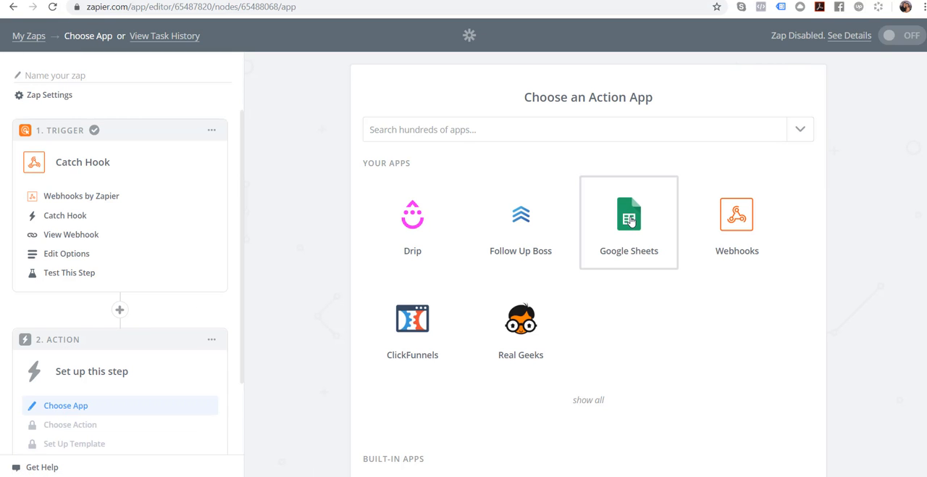
{"action": "left_click", "coordinate": [477, 130]}
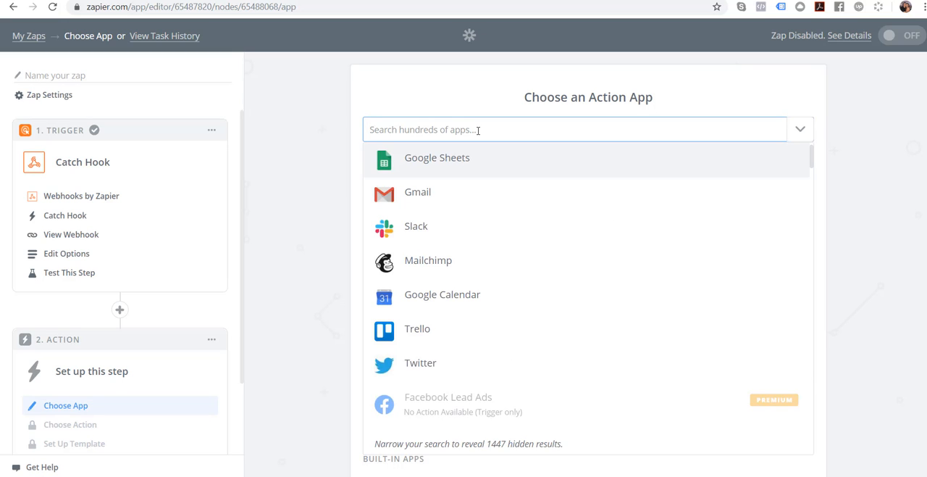
{"action": "type", "text": "google Sh"}
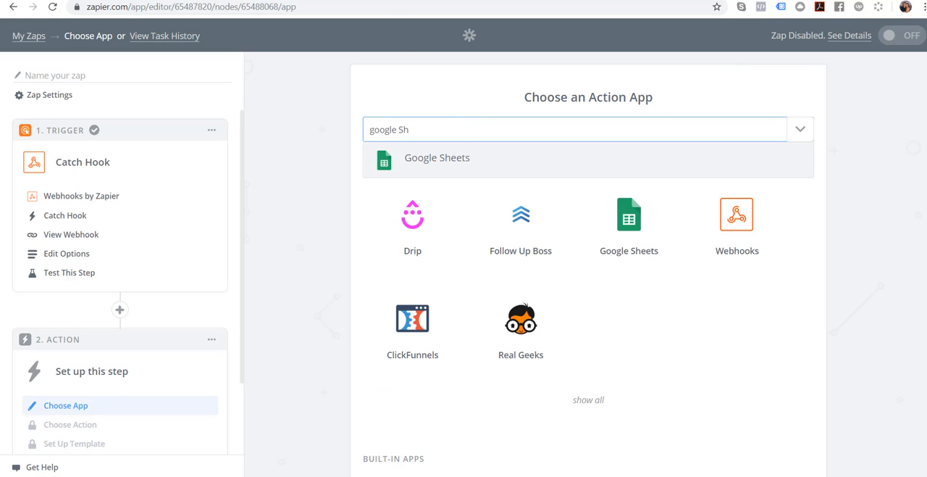
{"action": "left_click", "coordinate": [470, 166]}
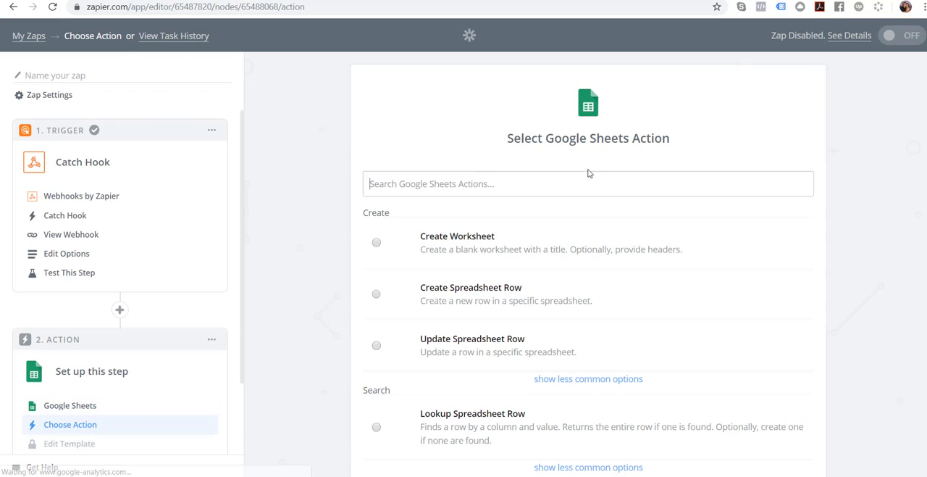
- Choose Create Spreadsheet Row as the Google Sheets action and continue with the first connected Google Sheets account
{"action": "scroll", "coordinate": [765, 253], "scroll_direction": "down", "scroll_amount": 1}
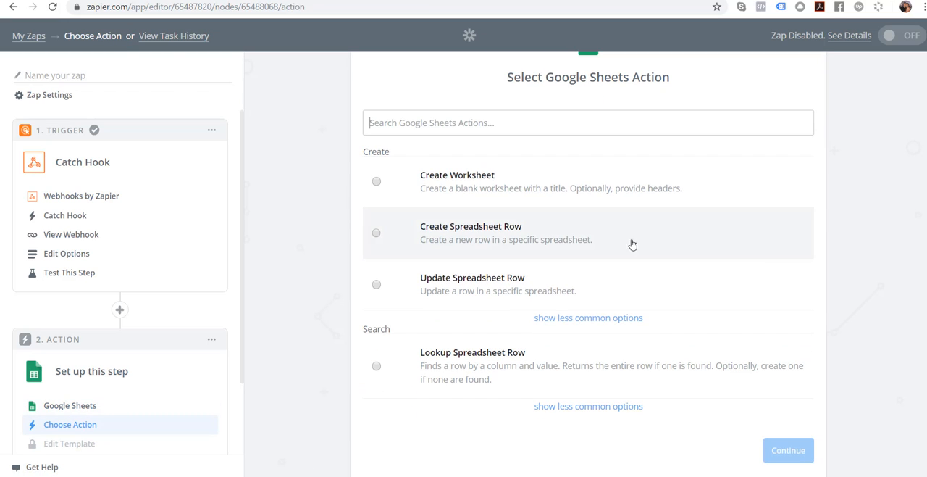
{"action": "left_click", "coordinate": [376, 234]}
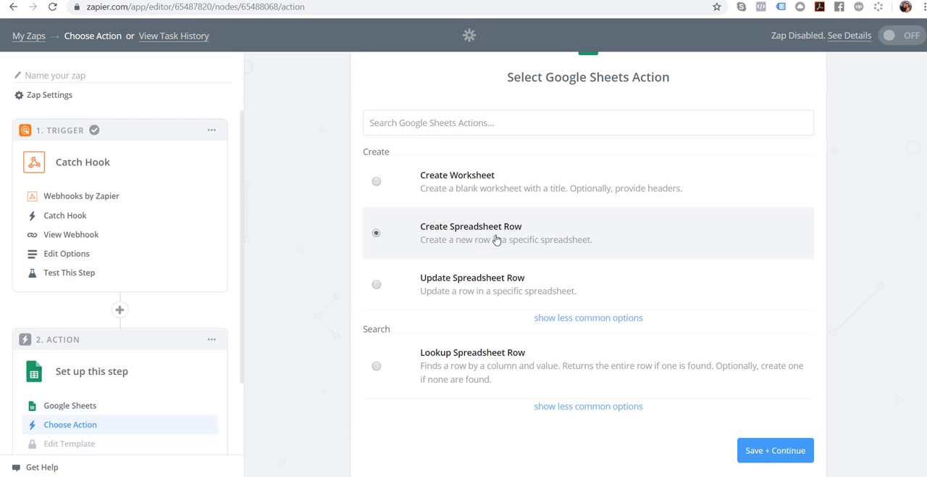
{"action": "left_click", "coordinate": [767, 450]}
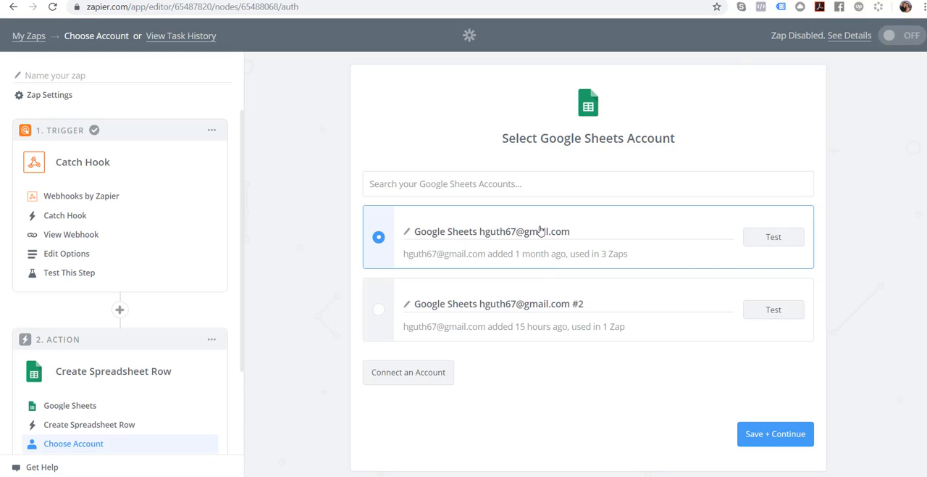
{"action": "mouse_move", "coordinate": [536, 254]}
{"action": "left_click", "coordinate": [764, 435]}
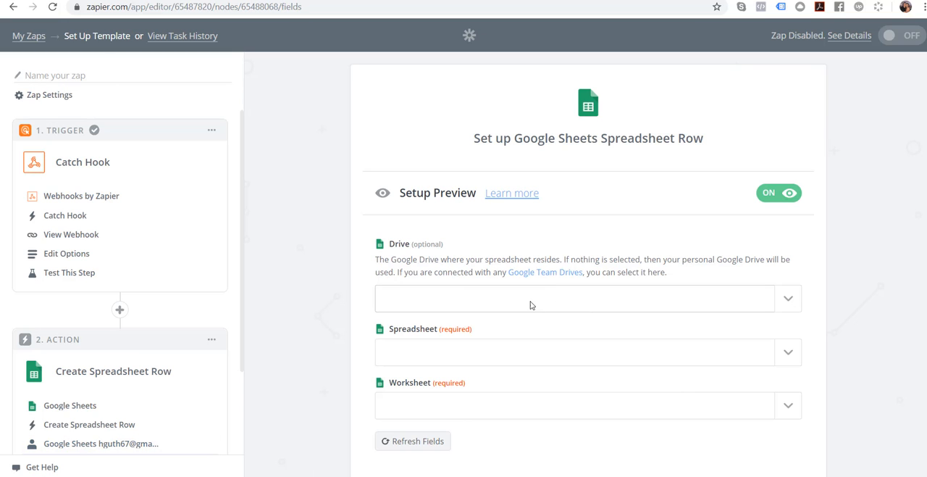
- Set the spreadsheet to ListingsMagic Lead Template and the worksheet to Sheet1, checking both names against the open Google Sheets file
{"action": "scroll", "coordinate": [876, 252], "scroll_direction": "down", "scroll_amount": 2}
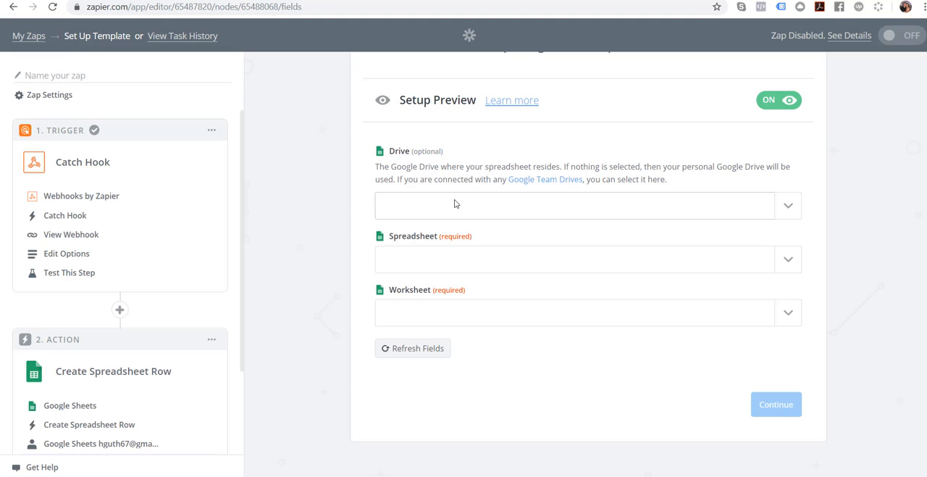
{"action": "left_click", "coordinate": [475, 266]}
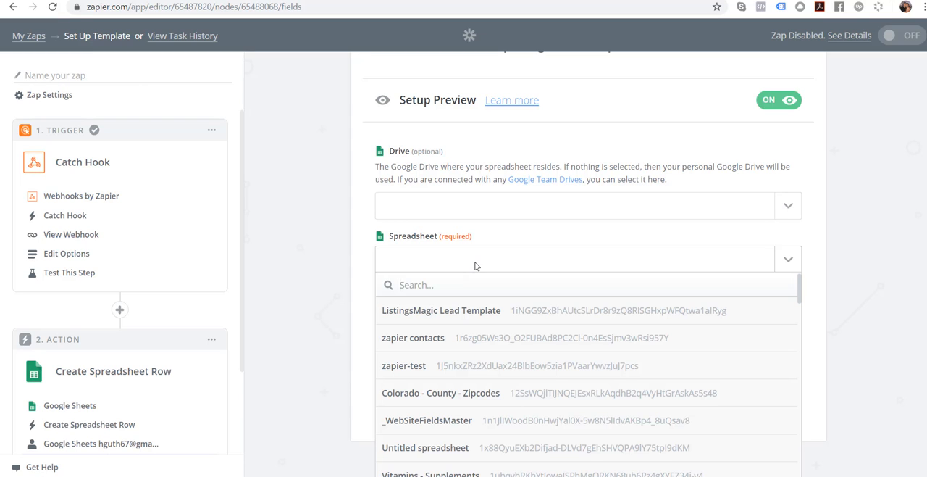
{"action": "left_click", "coordinate": [444, 311]}
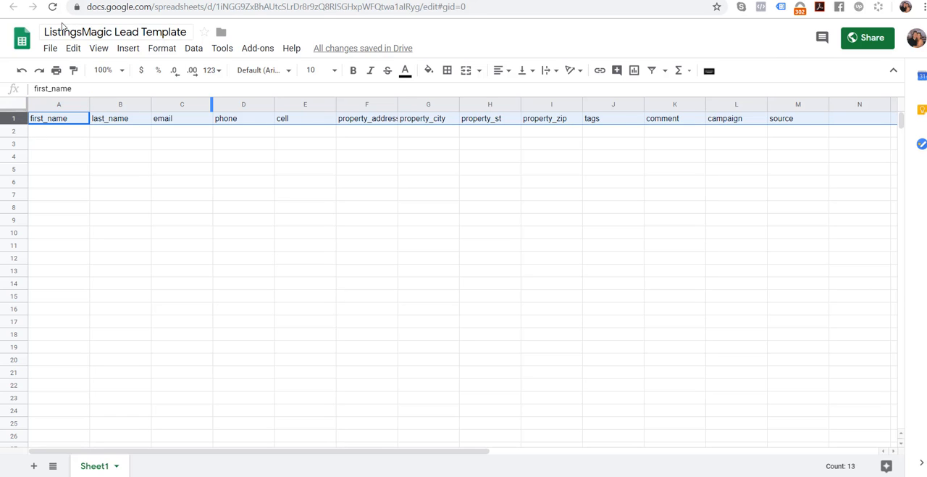
{"action": "left_click", "coordinate": [116, 35]}
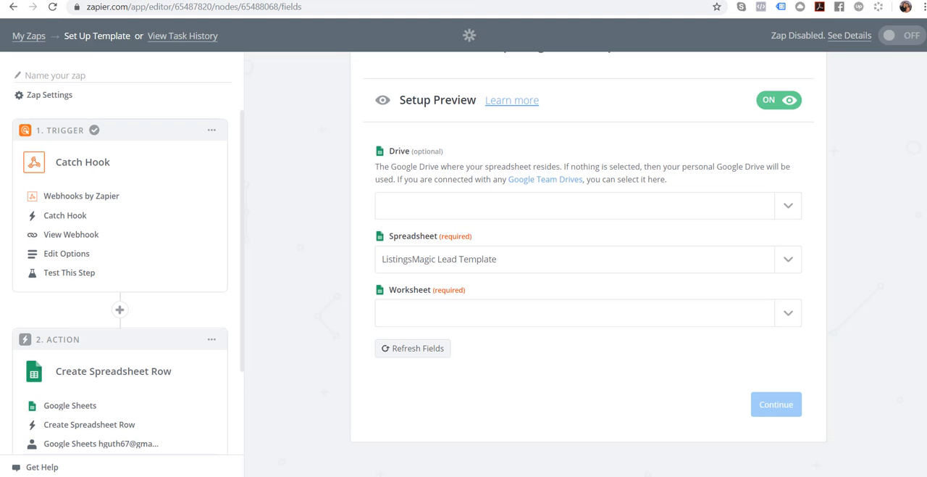
{"action": "left_click", "coordinate": [478, 315]}
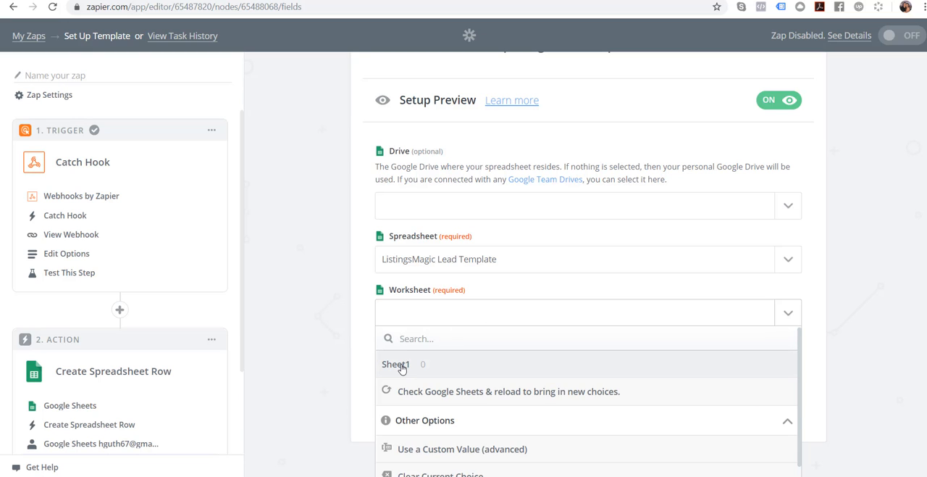
{"action": "left_click", "coordinate": [402, 365]}
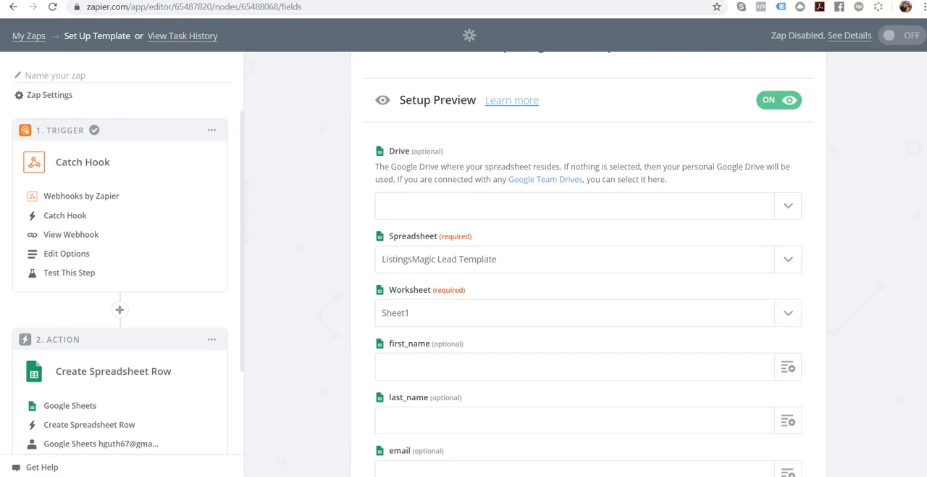
{"action": "key", "text": "ctrl+Tab"}
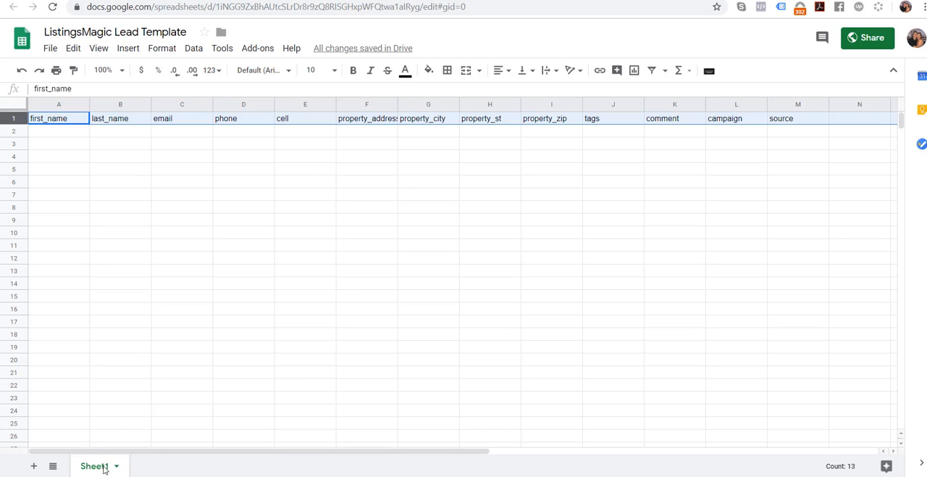
{"action": "key", "text": "ctrl+shift+Tab"}
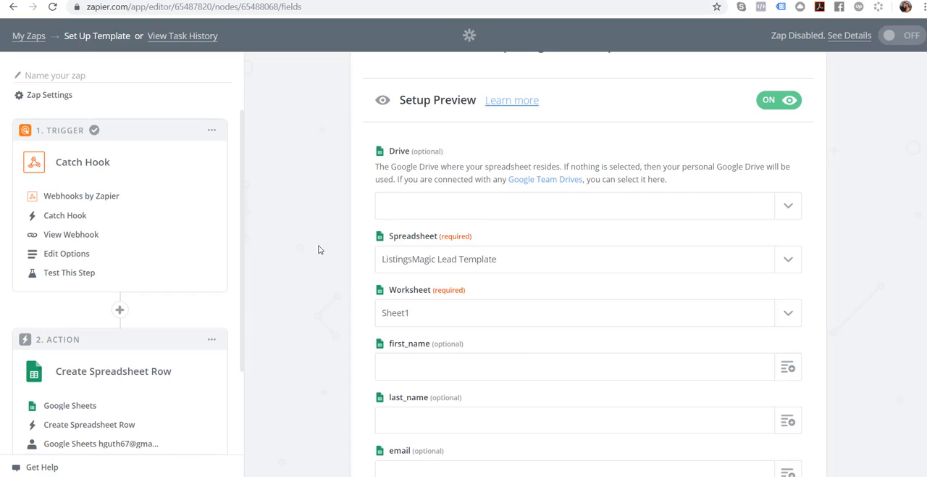
- Map the first_name, last_name and email columns to the Catch Hook's First Name, Last Name and Email values
{"action": "scroll", "coordinate": [838, 249], "scroll_direction": "down", "scroll_amount": 2}
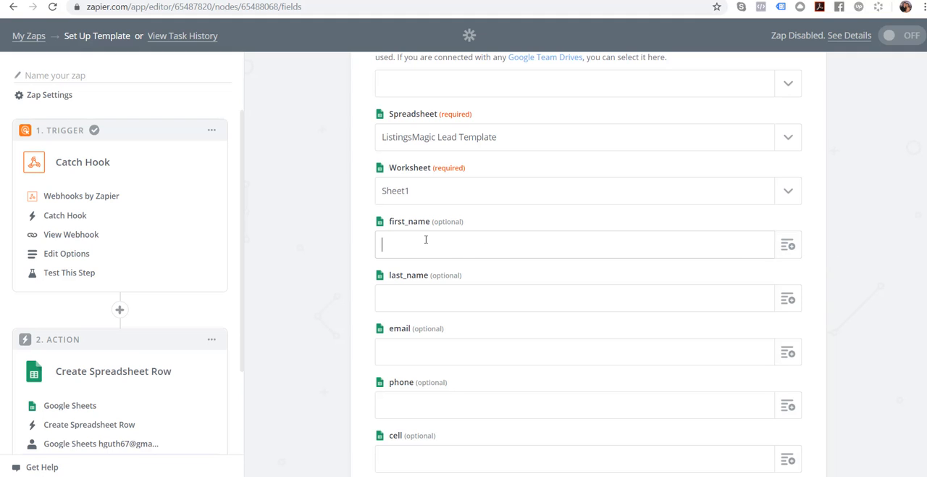
{"action": "left_click", "coordinate": [787, 245]}
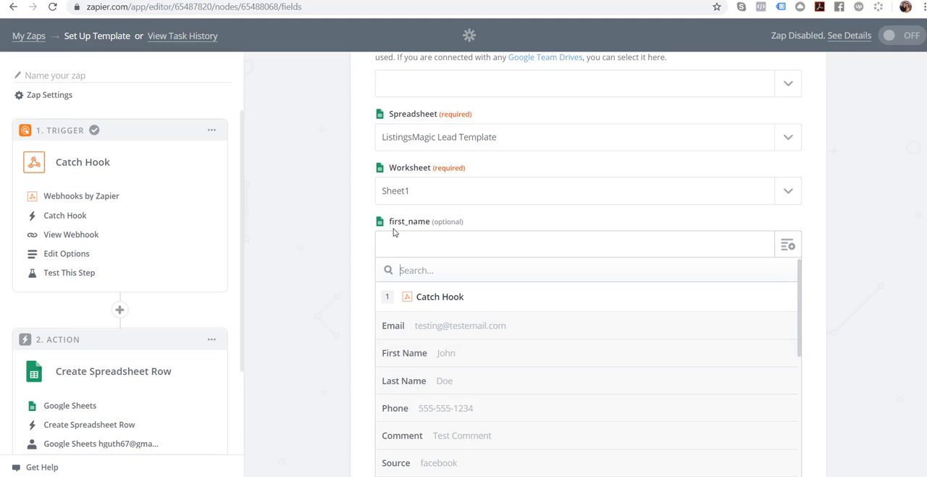
{"action": "left_click", "coordinate": [405, 360]}
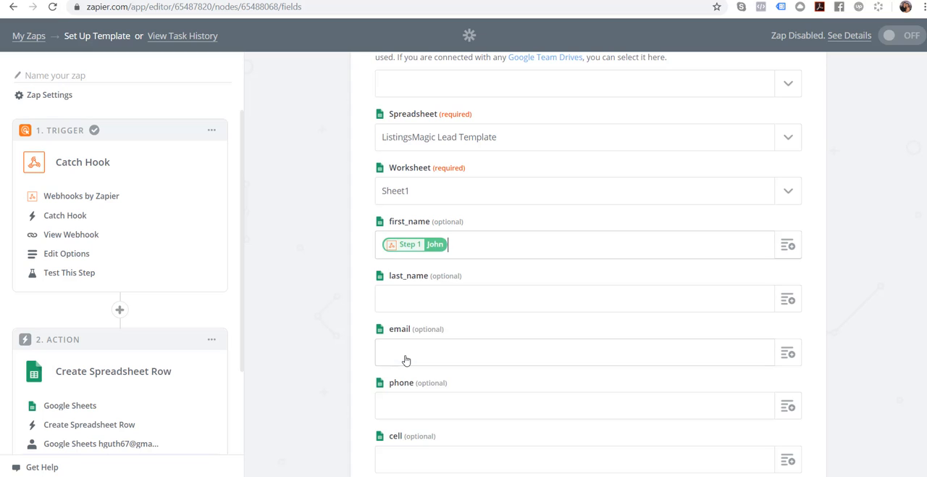
{"action": "left_click", "coordinate": [788, 300]}
{"action": "left_click", "coordinate": [430, 438]}
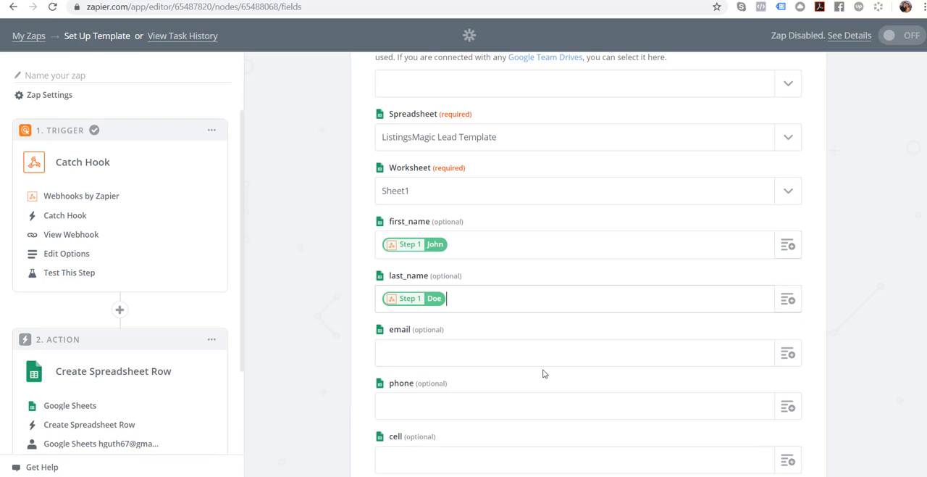
{"action": "left_click", "coordinate": [787, 354]}
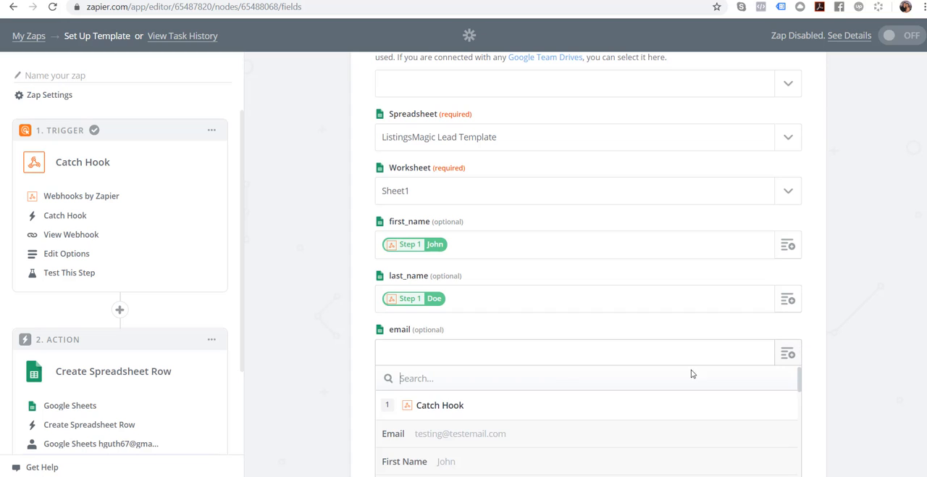
{"action": "left_click", "coordinate": [452, 434]}
- Map the phone and cell columns to the Catch Hook's Phone and Cell values
{"action": "scroll", "coordinate": [897, 220], "scroll_direction": "down", "scroll_amount": 4}
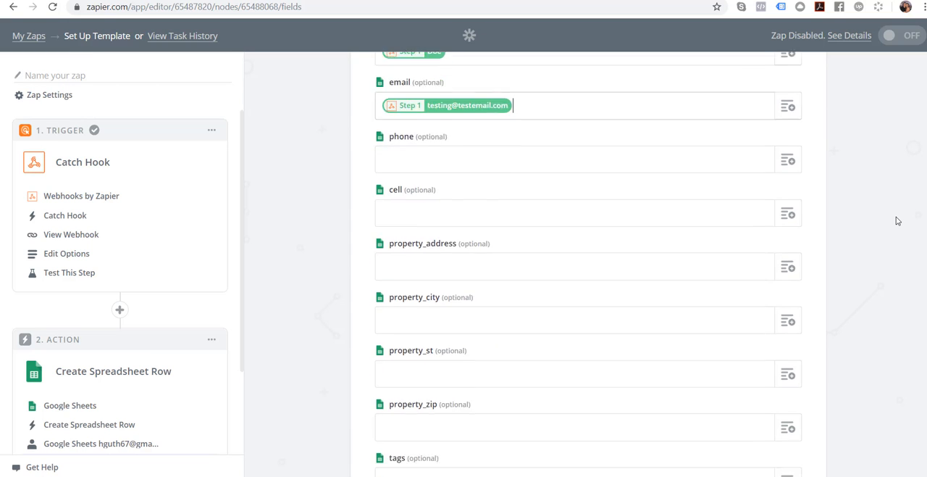
{"action": "left_click", "coordinate": [788, 102]}
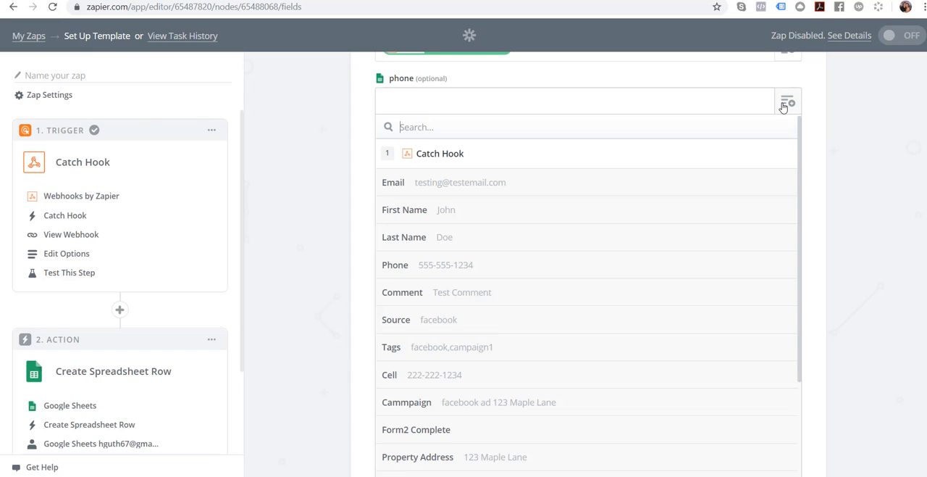
{"action": "left_click", "coordinate": [438, 265]}
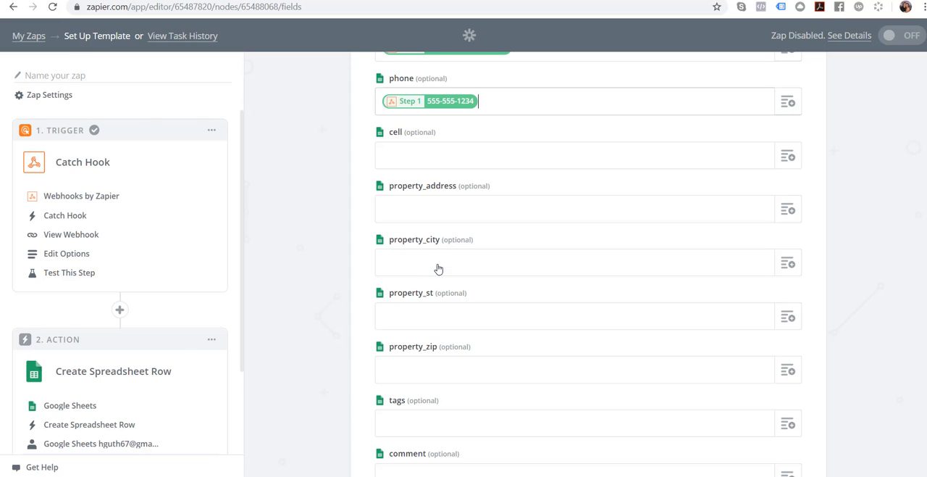
{"action": "left_click", "coordinate": [788, 156]}
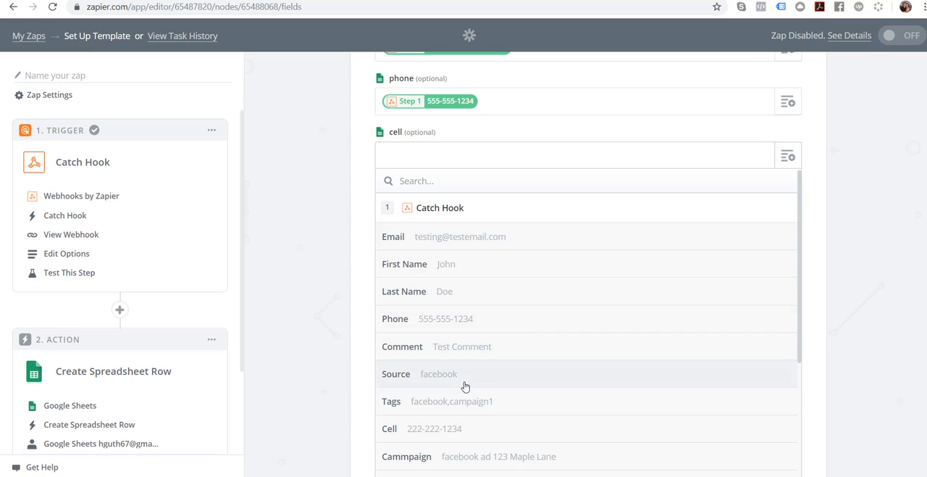
{"action": "left_click", "coordinate": [432, 428]}
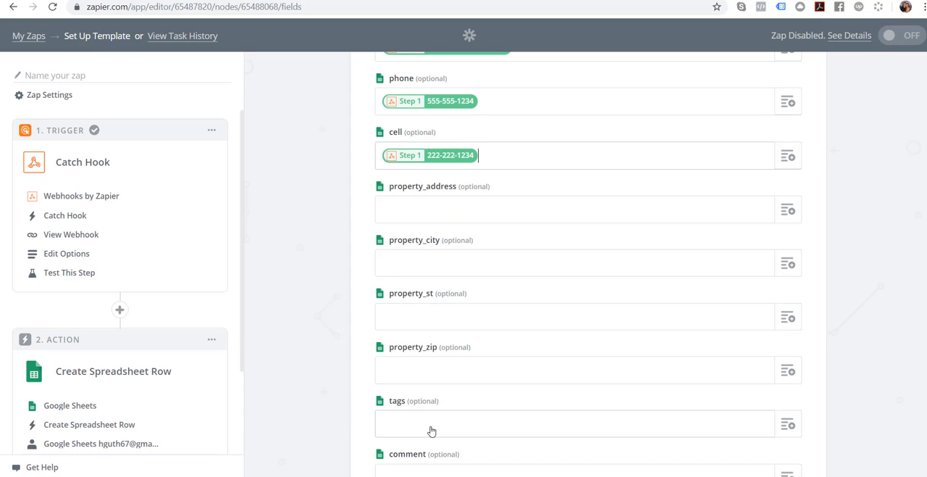
- Map the property_address and property_city columns to the Catch Hook's Property Address and Property City values
{"action": "left_click", "coordinate": [787, 209]}
{"action": "scroll", "coordinate": [533, 386], "scroll_direction": "down", "scroll_amount": 3}
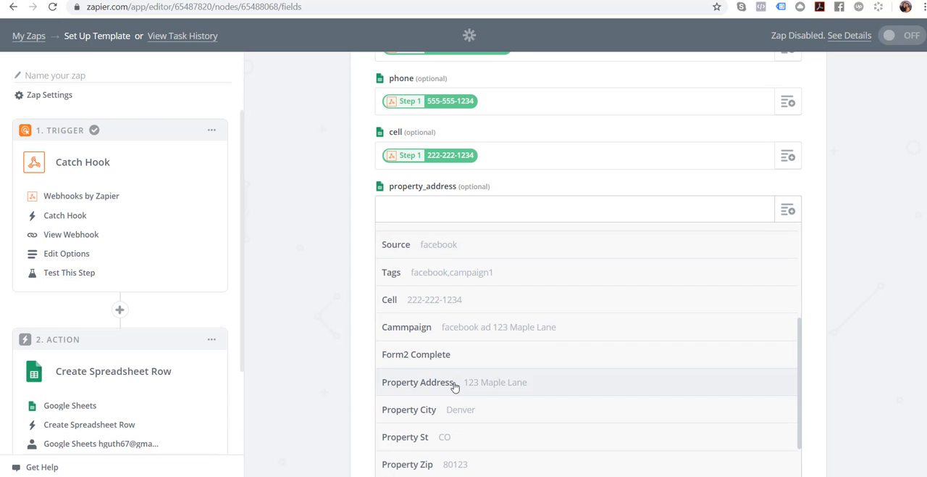
{"action": "left_click", "coordinate": [456, 384]}
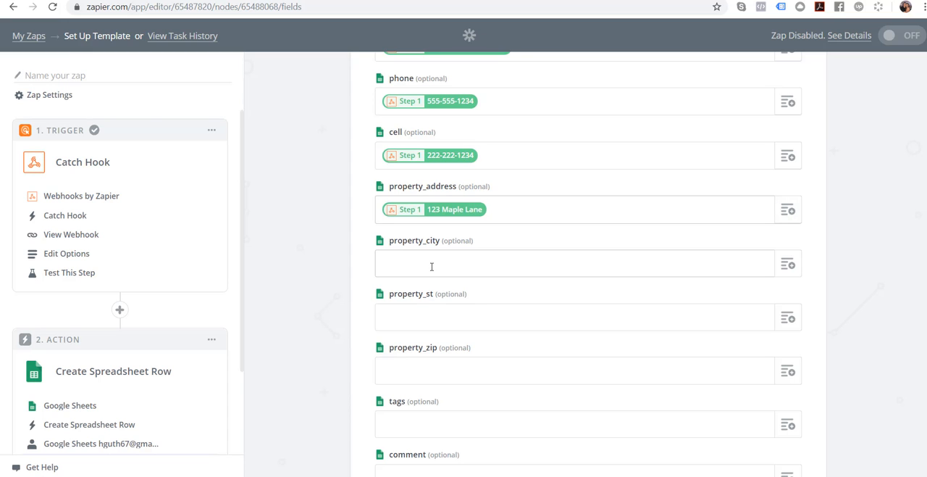
{"action": "left_click", "coordinate": [787, 265]}
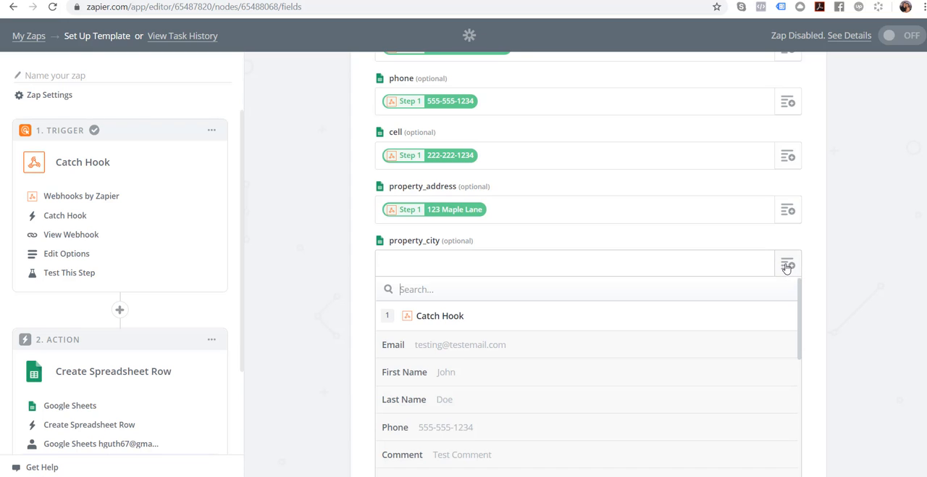
{"action": "scroll", "coordinate": [472, 403], "scroll_direction": "down", "scroll_amount": 3}
{"action": "scroll", "coordinate": [472, 404], "scroll_direction": "down", "scroll_amount": 2}
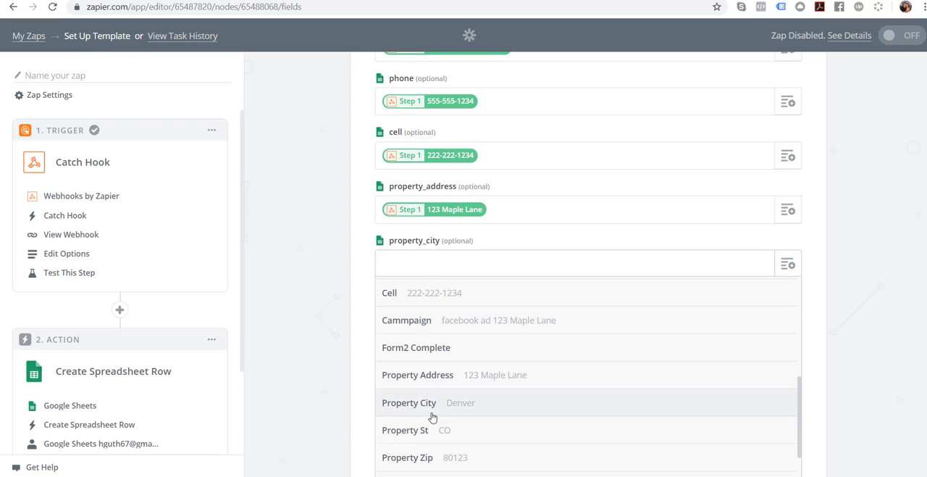
{"action": "left_click", "coordinate": [431, 415]}
- Map the property_st and property_zip columns to the Catch Hook's Property St and Property Zip values
{"action": "left_click", "coordinate": [778, 318]}
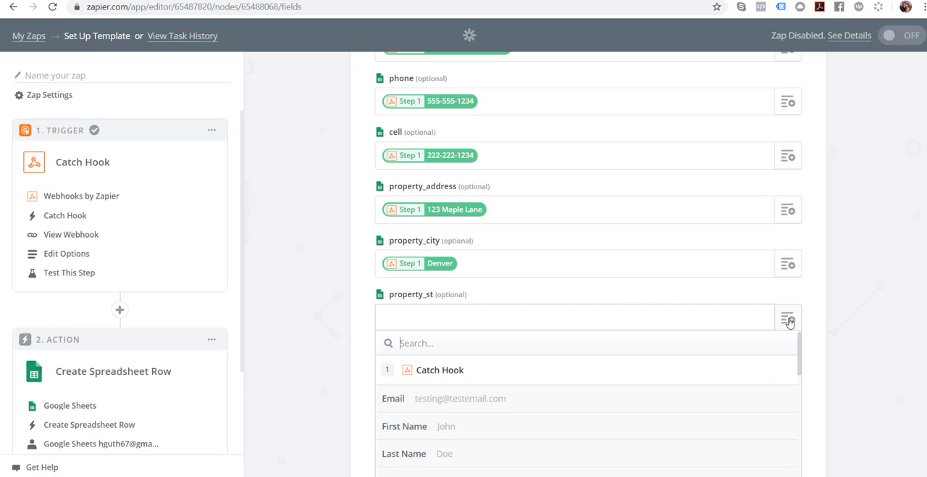
{"action": "scroll", "coordinate": [497, 412], "scroll_direction": "down", "scroll_amount": 5}
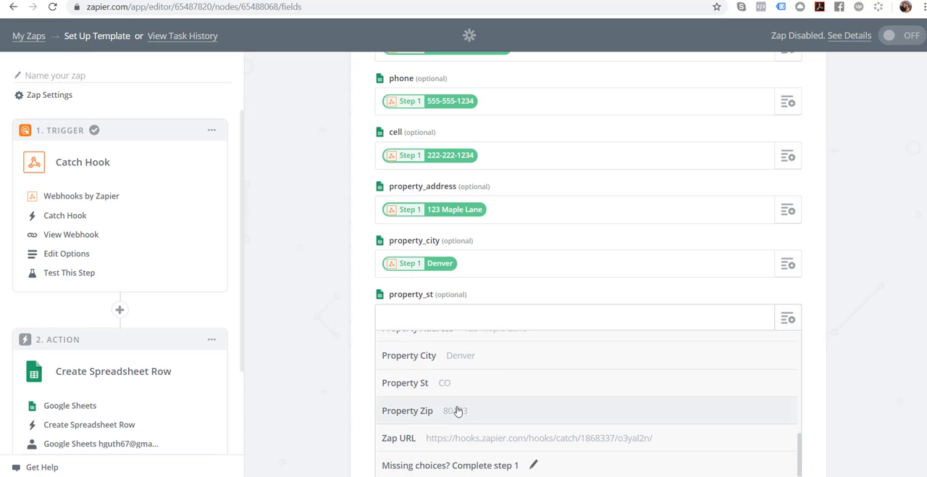
{"action": "left_click", "coordinate": [453, 383]}
{"action": "left_click", "coordinate": [787, 373]}
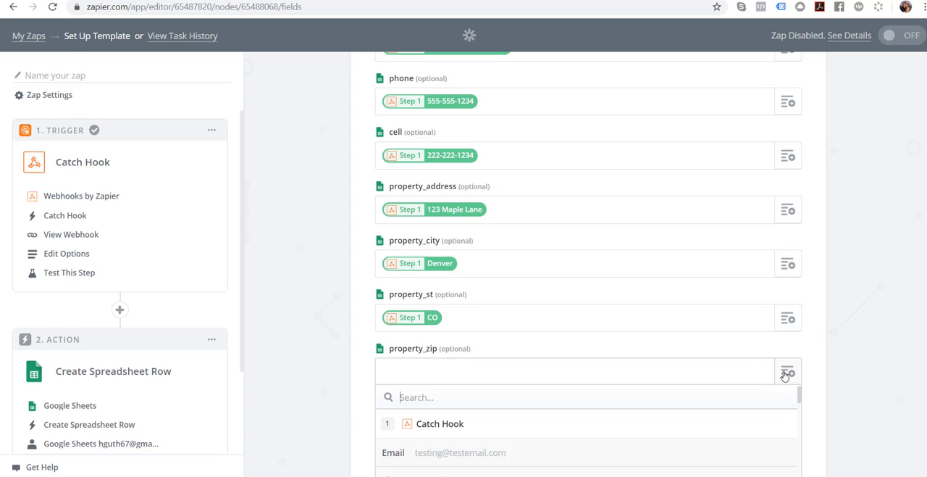
{"action": "scroll", "coordinate": [700, 378], "scroll_direction": "down", "scroll_amount": 6}
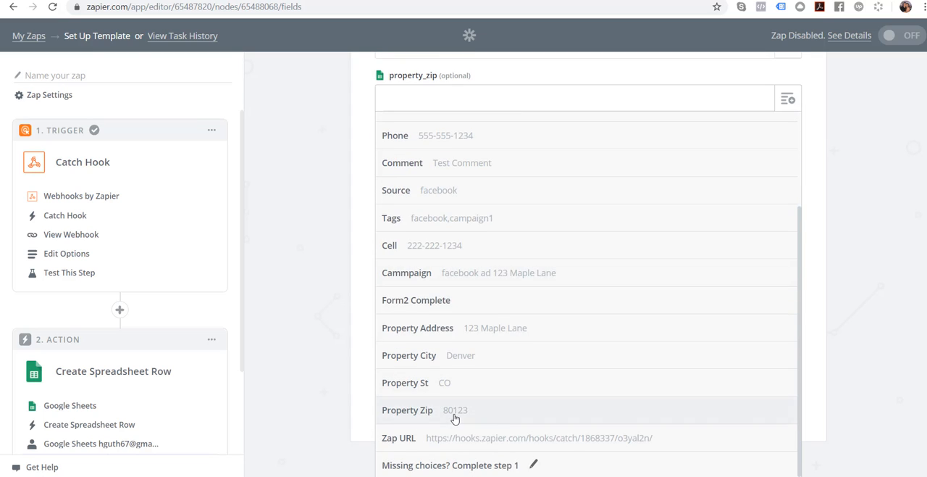
{"action": "left_click", "coordinate": [453, 411]}
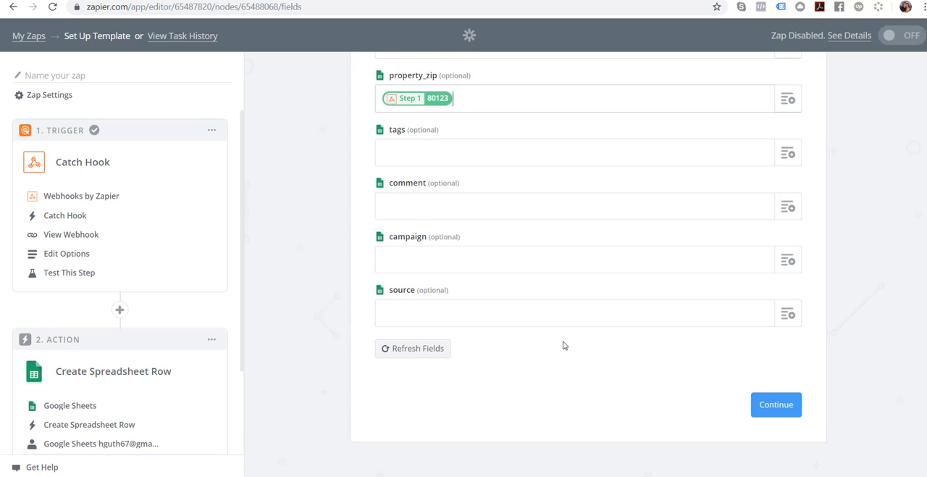
- Map the tags and comment columns to the Catch Hook's Tags and Comment values
{"action": "left_click", "coordinate": [787, 152]}
{"action": "left_click", "coordinate": [479, 404]}
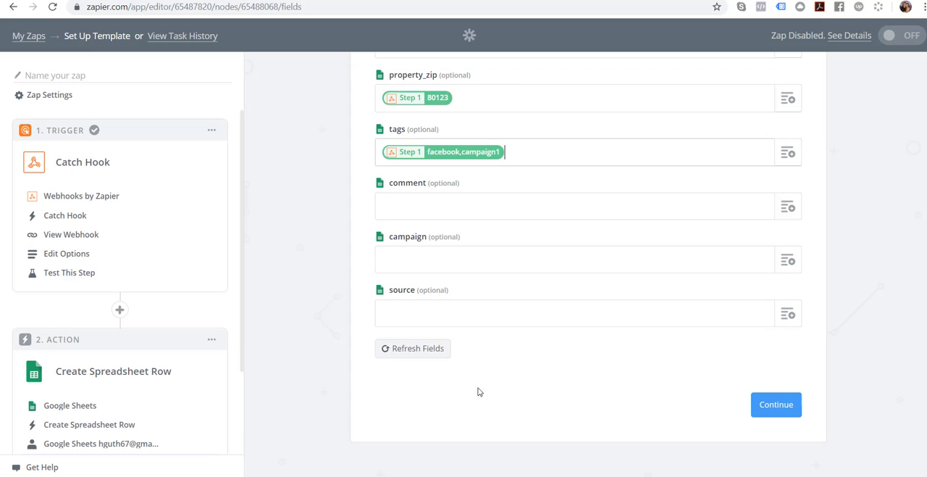
{"action": "left_click", "coordinate": [789, 208]}
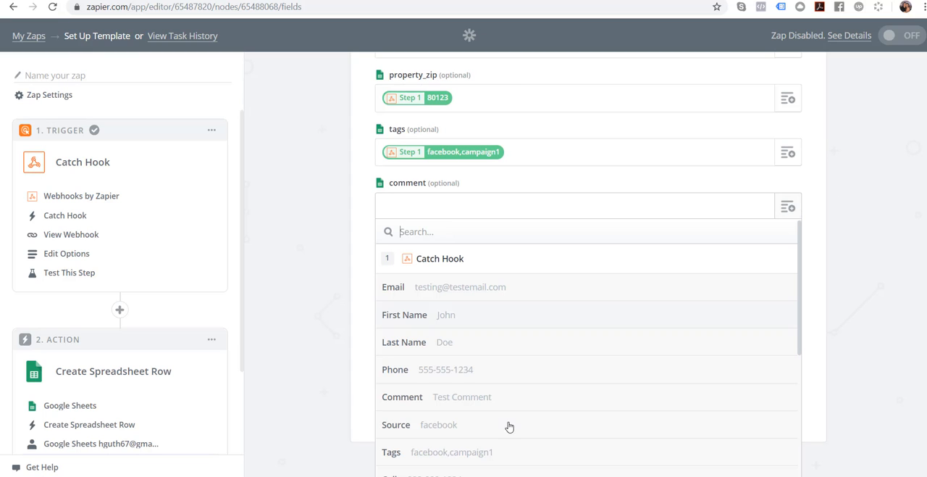
{"action": "left_click", "coordinate": [471, 400]}
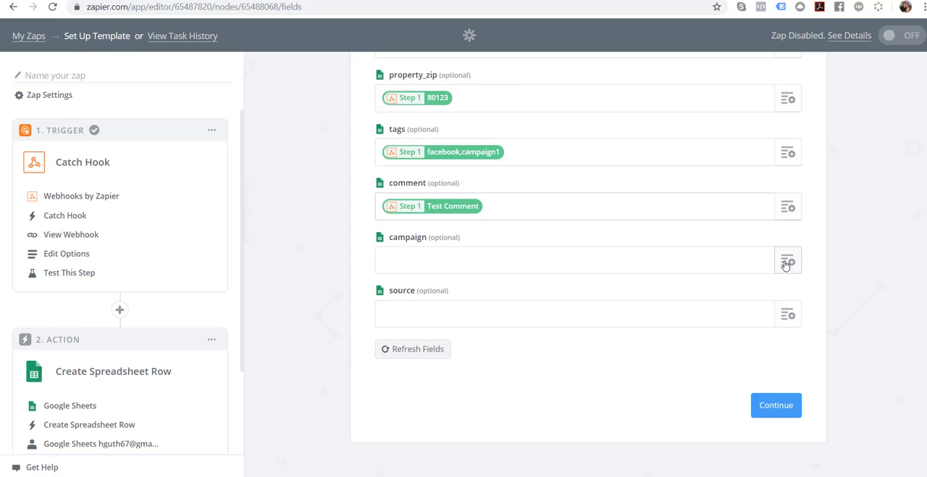
- Map the campaign and source columns to the Catch Hook's Cammpaign and Source values
{"action": "left_click", "coordinate": [786, 262]}
{"action": "scroll", "coordinate": [575, 410], "scroll_direction": "down", "scroll_amount": 2}
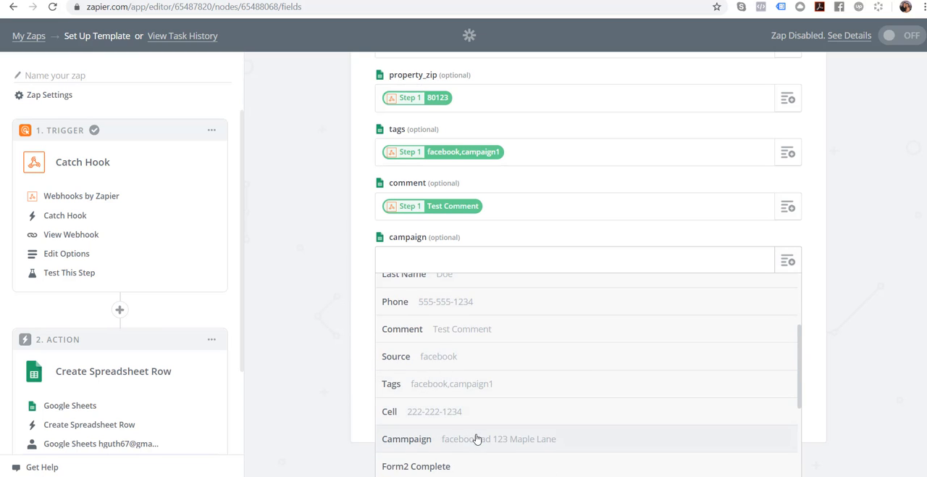
{"action": "left_click", "coordinate": [476, 436]}
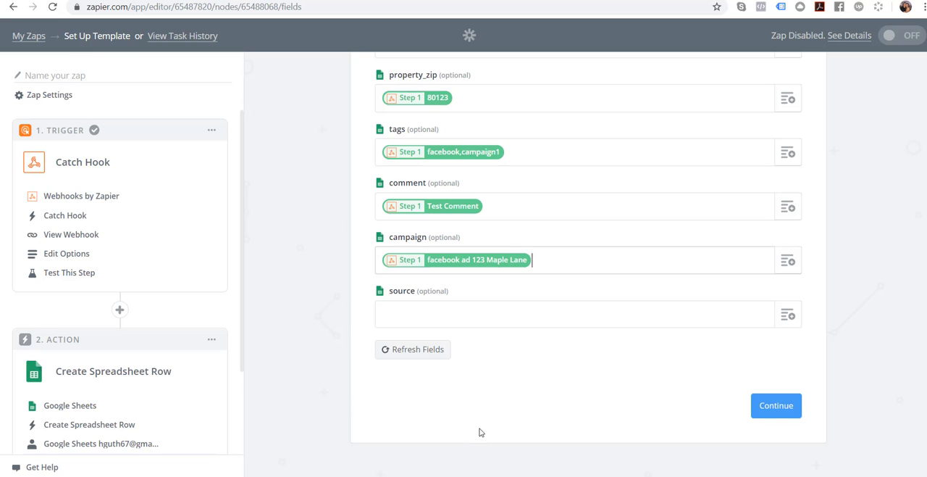
{"action": "left_click", "coordinate": [786, 316]}
{"action": "scroll", "coordinate": [577, 387], "scroll_direction": "down", "scroll_amount": 3}
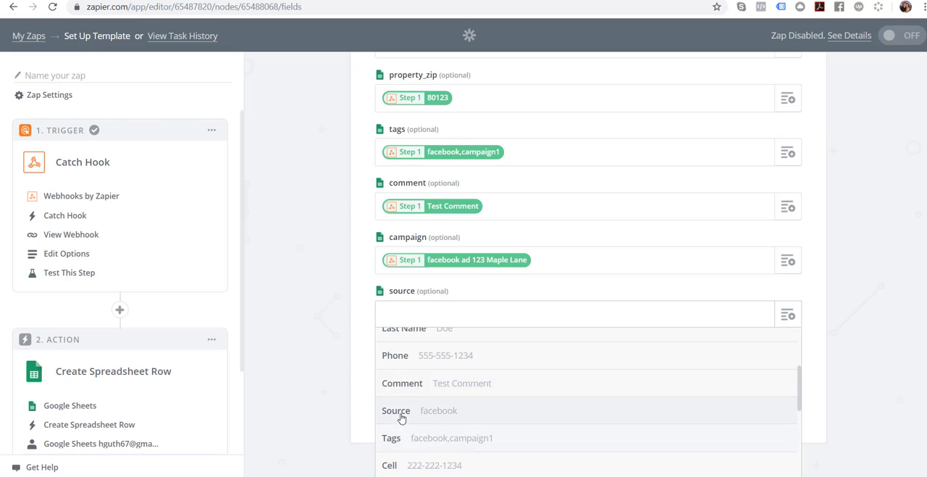
{"action": "left_click", "coordinate": [401, 417]}
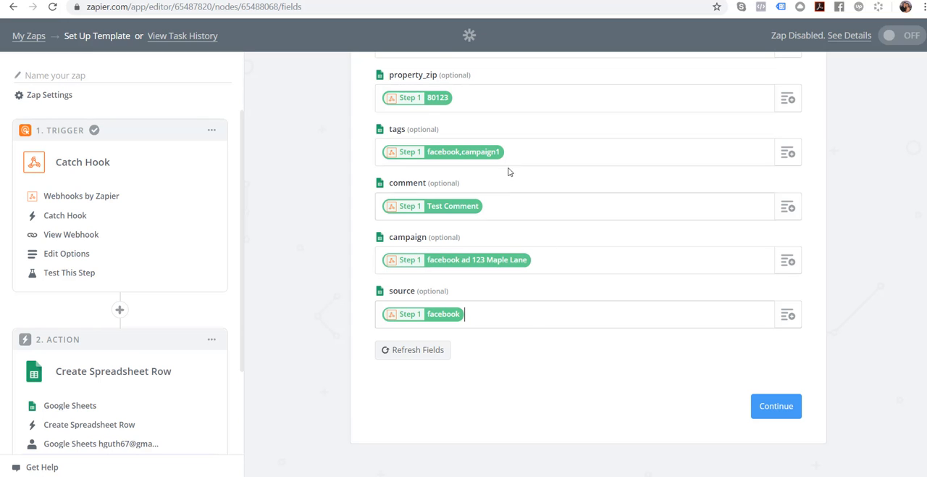
- Review the mapped spreadsheet columns and continue to the Google Sheets test
{"action": "scroll", "coordinate": [504, 168], "scroll_direction": "up", "scroll_amount": 4}
{"action": "scroll", "coordinate": [493, 107], "scroll_direction": "up", "scroll_amount": 3}
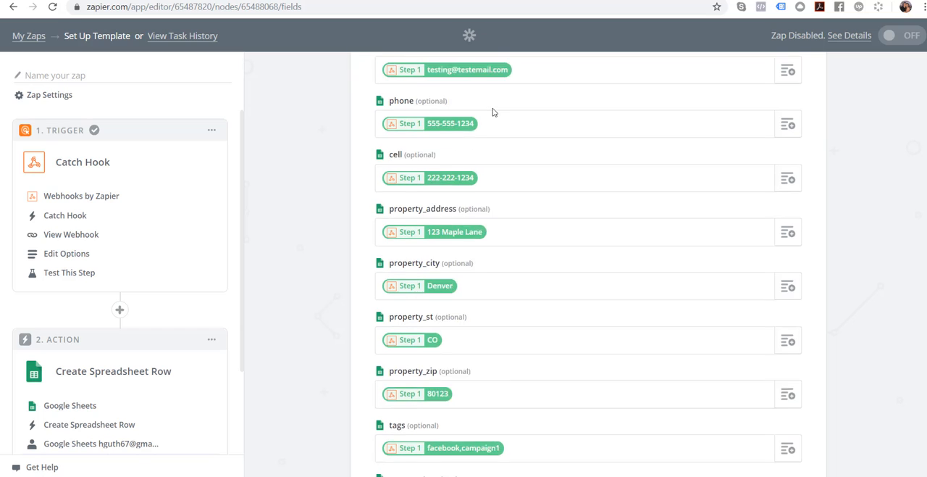
{"action": "scroll", "coordinate": [544, 122], "scroll_direction": "down", "scroll_amount": 2}
{"action": "scroll", "coordinate": [660, 366], "scroll_direction": "down", "scroll_amount": 5}
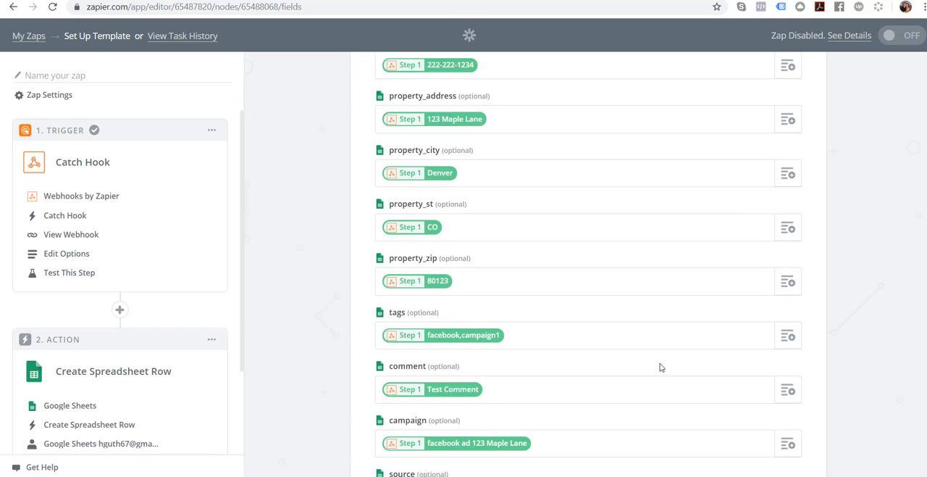
{"action": "left_click", "coordinate": [776, 404]}
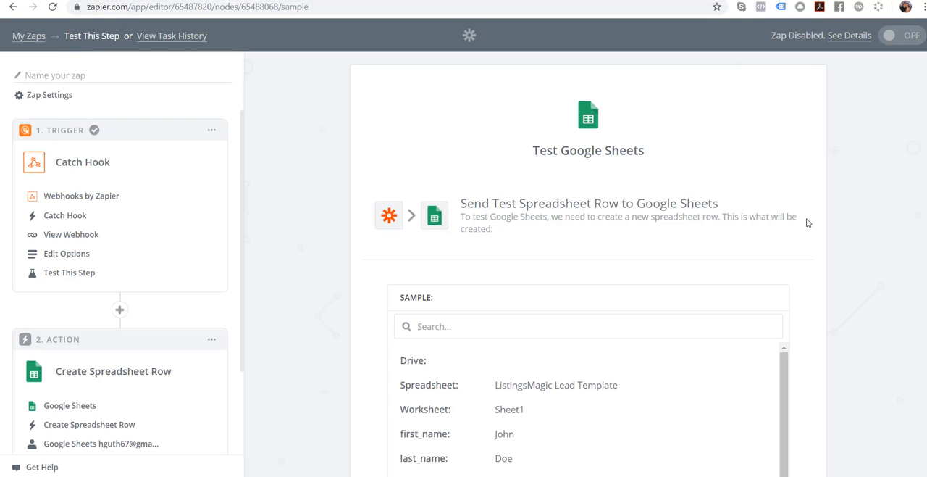
- Compare the sample row with the ListingsMagic Lead Template sheet's columns and send the test row to Google Sheets
{"action": "scroll", "coordinate": [822, 236], "scroll_direction": "down", "scroll_amount": 4}
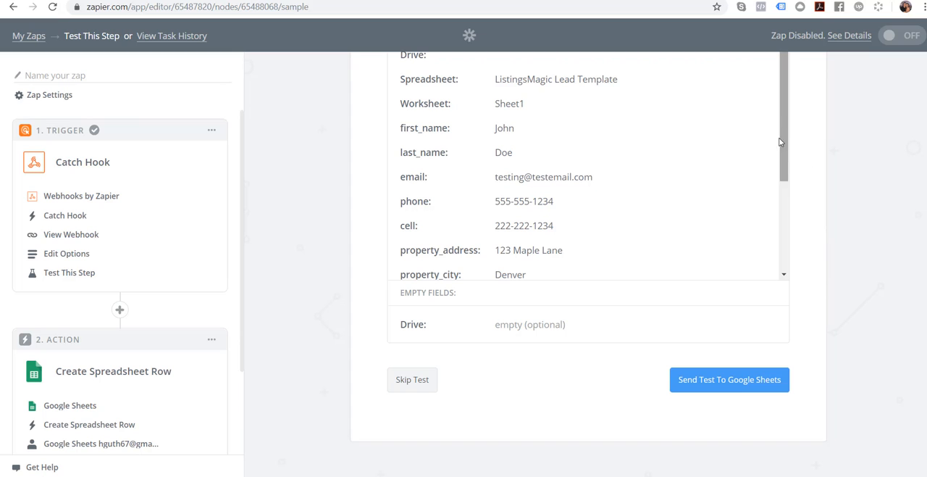
{"action": "left_click_drag", "start_coordinate": [785, 128], "coordinate": [797, 237]}
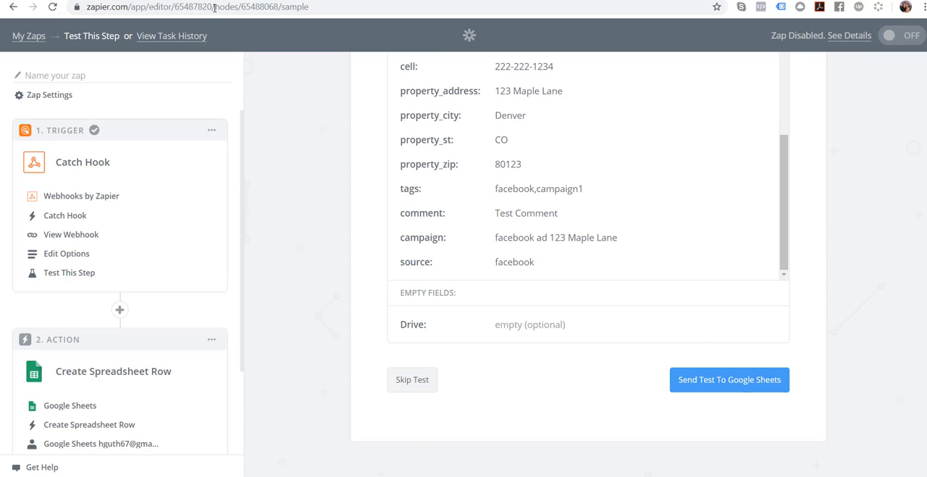
{"action": "left_click", "coordinate": [149, 0]}
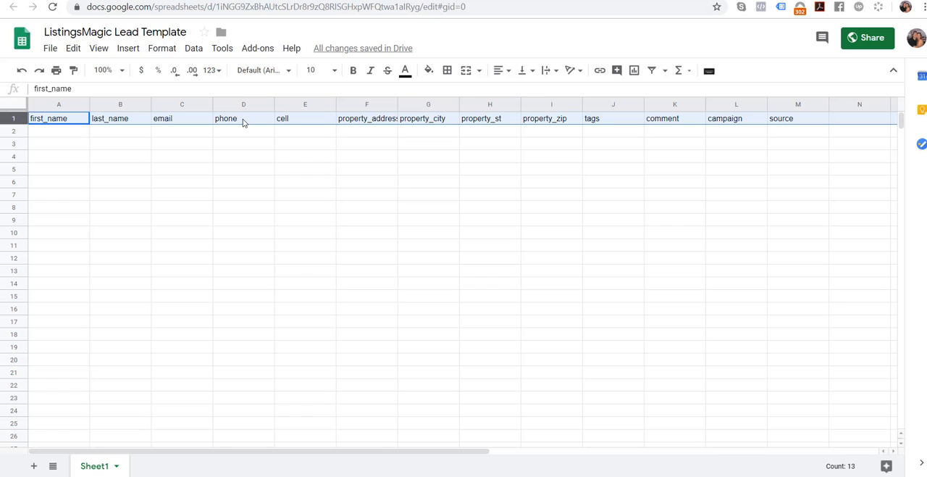
{"action": "left_click", "coordinate": [102, 0]}
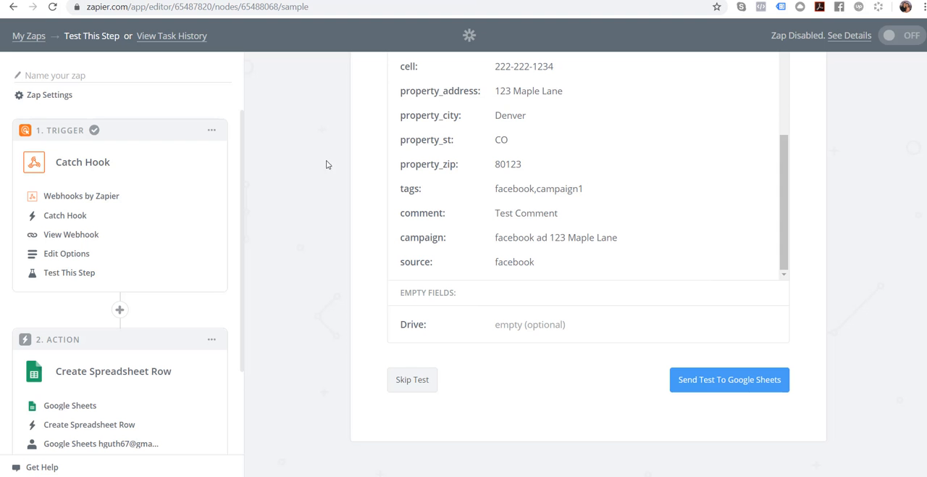
{"action": "left_click", "coordinate": [724, 382]}
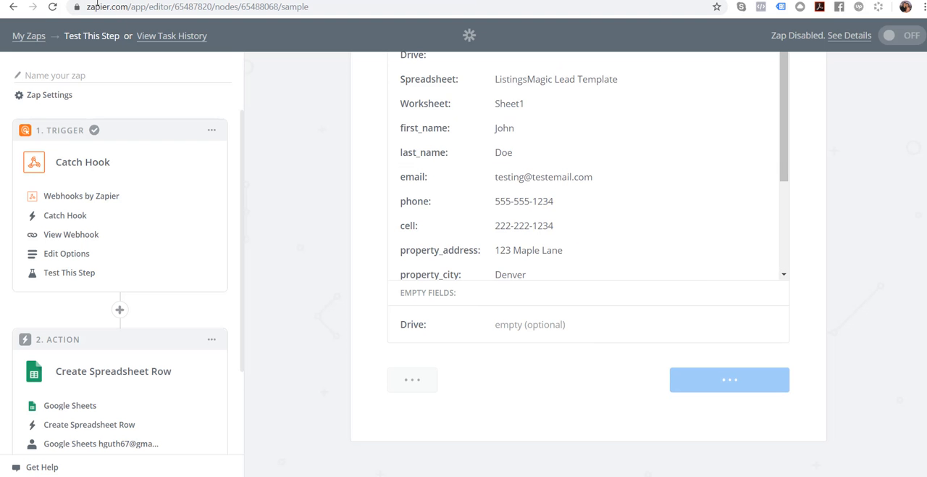
- Check the ListingsMagic Lead Template sheet for the test row and finish the Zap's step setup in Zapier
{"action": "left_click", "coordinate": [152, 1]}
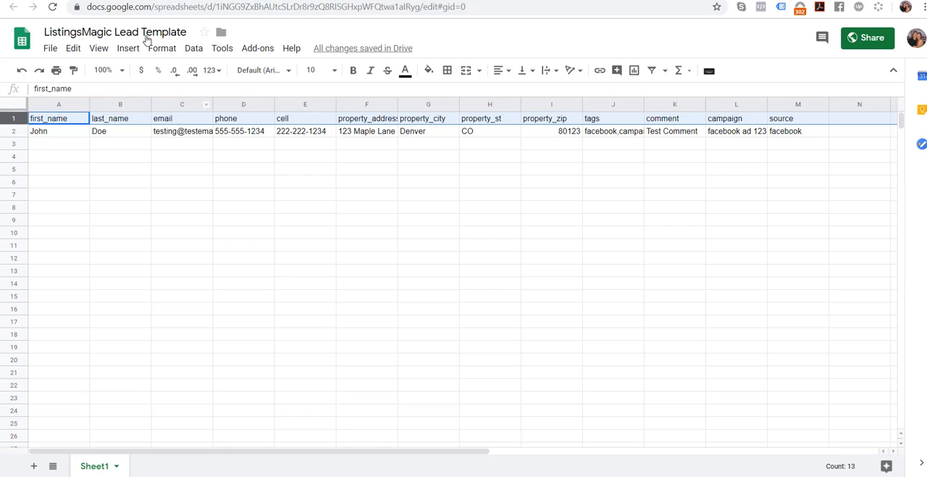
{"action": "left_click", "coordinate": [124, 1]}
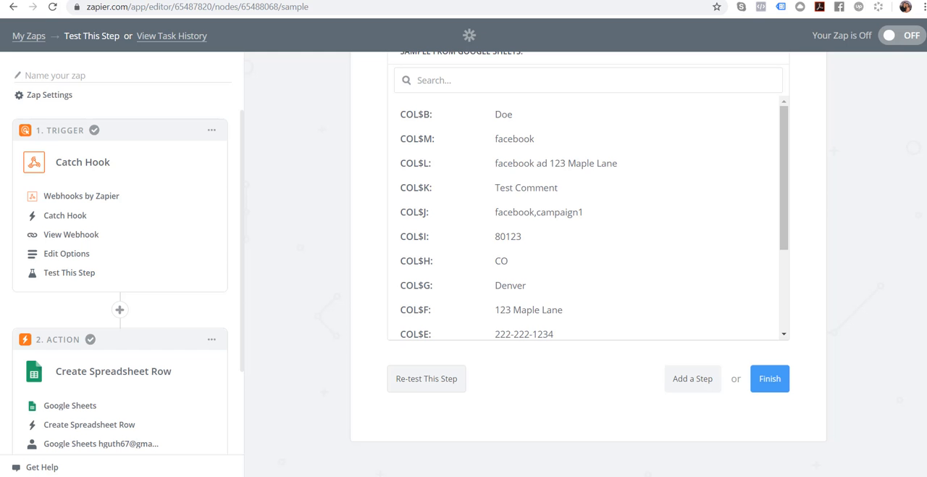
{"action": "left_click", "coordinate": [770, 383]}
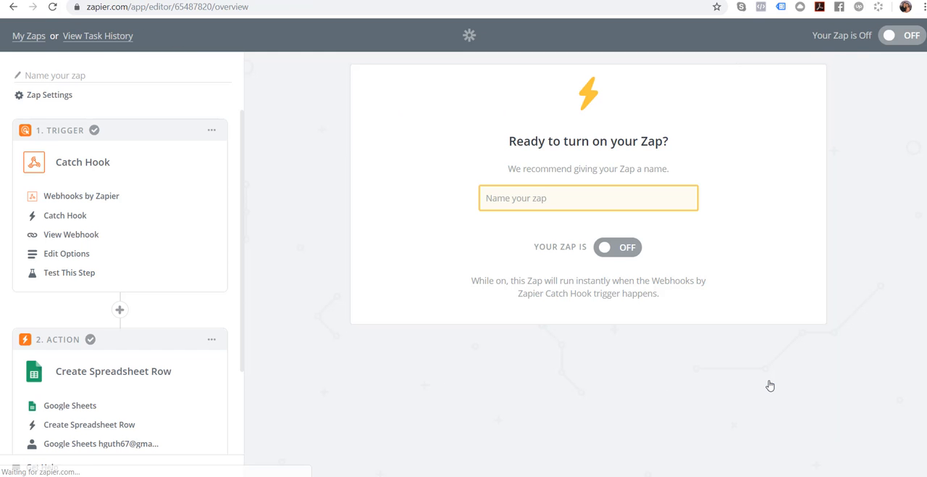
- Name the Zap ListingsMagic Lead Capture and turn it on
{"action": "left_click", "coordinate": [594, 196]}
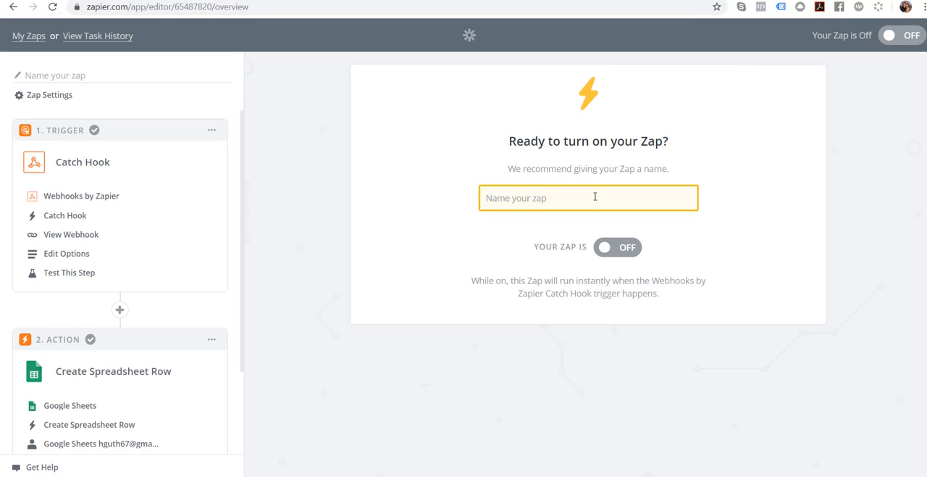
{"action": "type", "text": "Listings"}
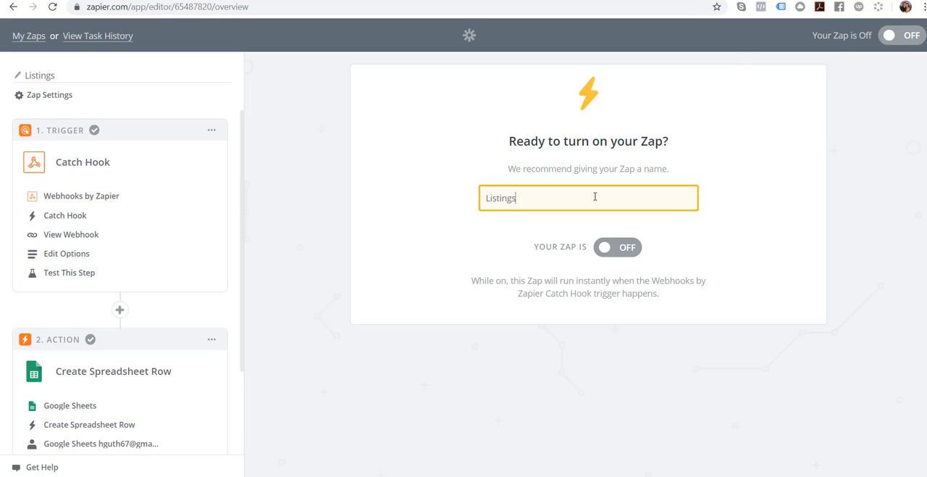
{"action": "type", "text": "Magic Lead "}
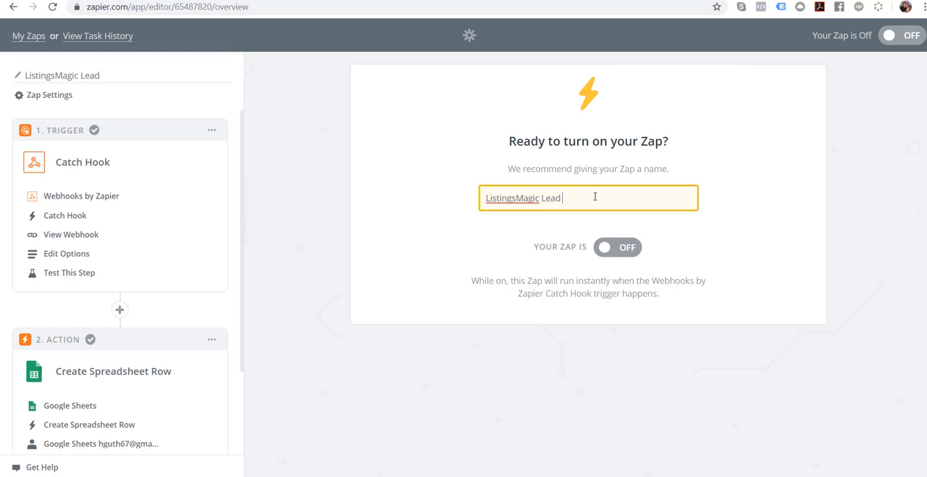
{"action": "type", "text": "Capture"}
{"action": "left_click", "coordinate": [624, 249]}
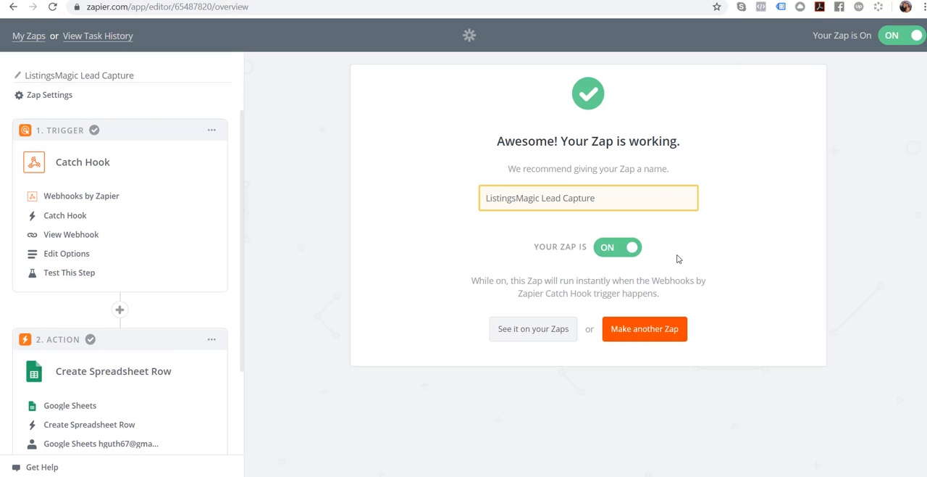
- Add a third Action/Search step to the Zap and choose LionDesk as its action app
{"action": "scroll", "coordinate": [241, 171], "scroll_direction": "down", "scroll_amount": 2}
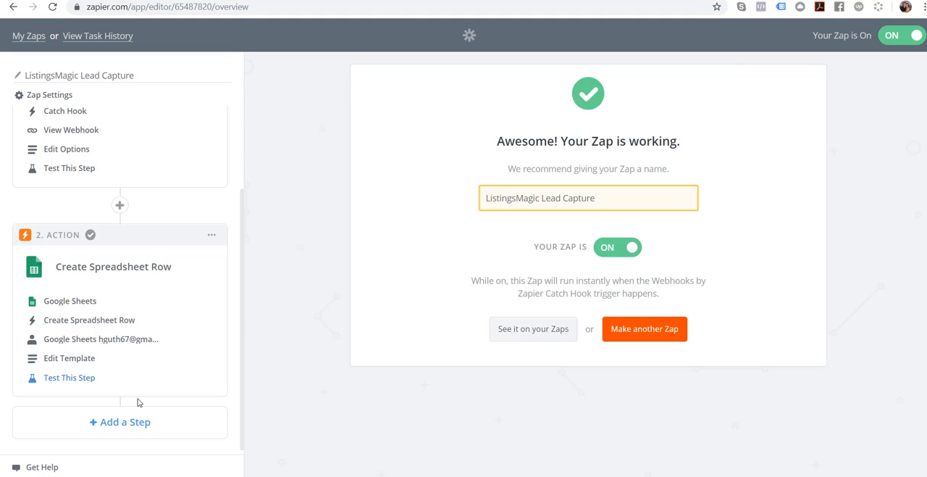
{"action": "left_click", "coordinate": [114, 426]}
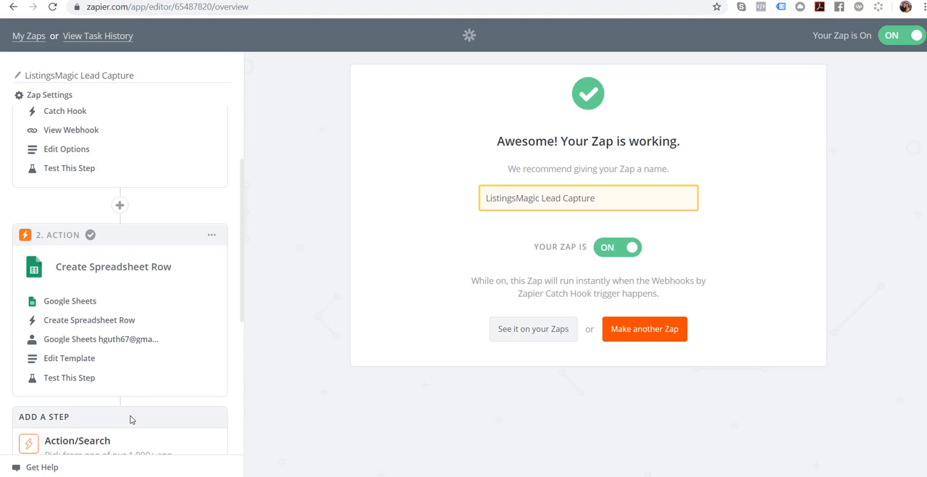
{"action": "left_click", "coordinate": [75, 386]}
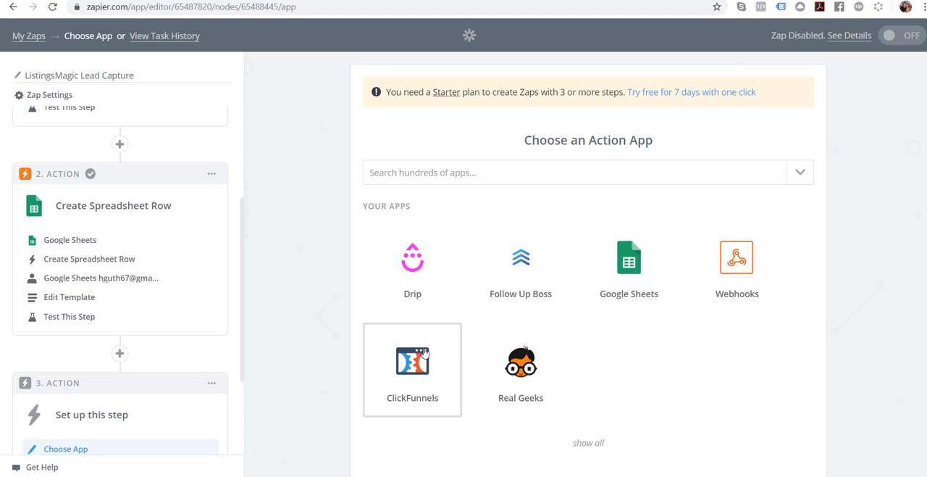
{"action": "left_click", "coordinate": [589, 174]}
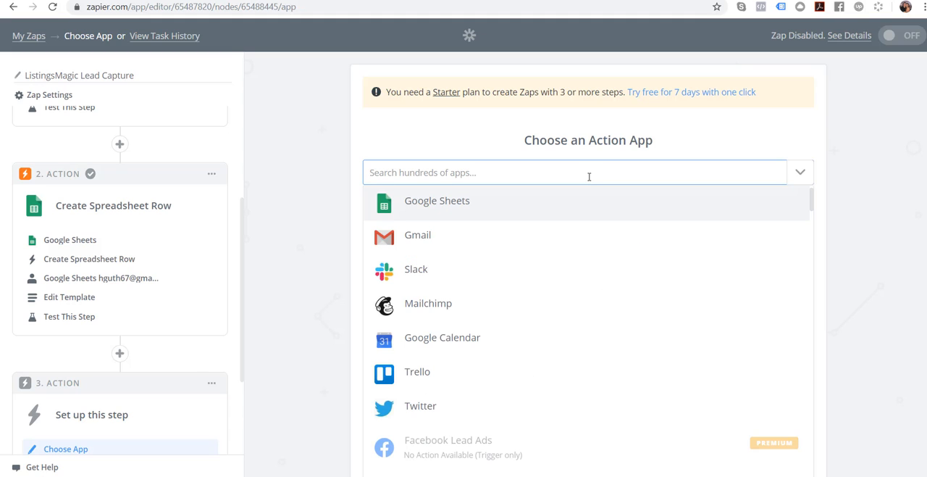
{"action": "type", "text": "lions"}
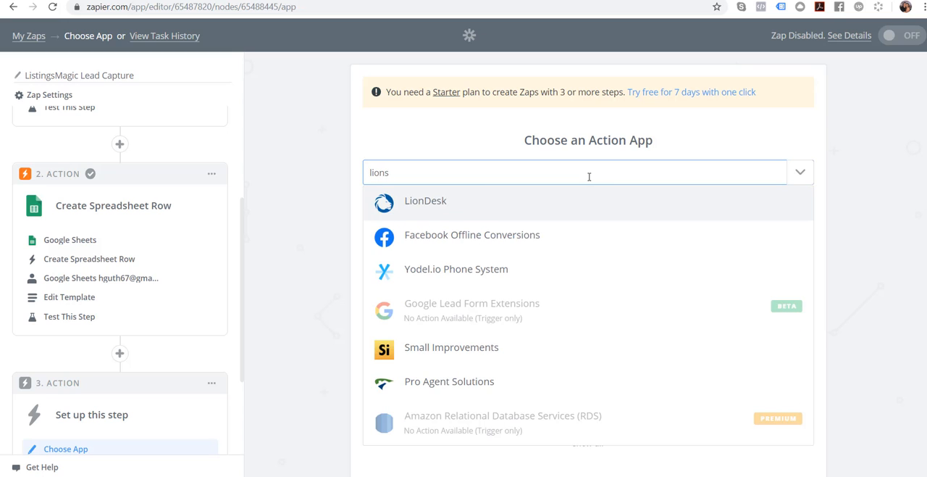
{"action": "left_click", "coordinate": [461, 214]}
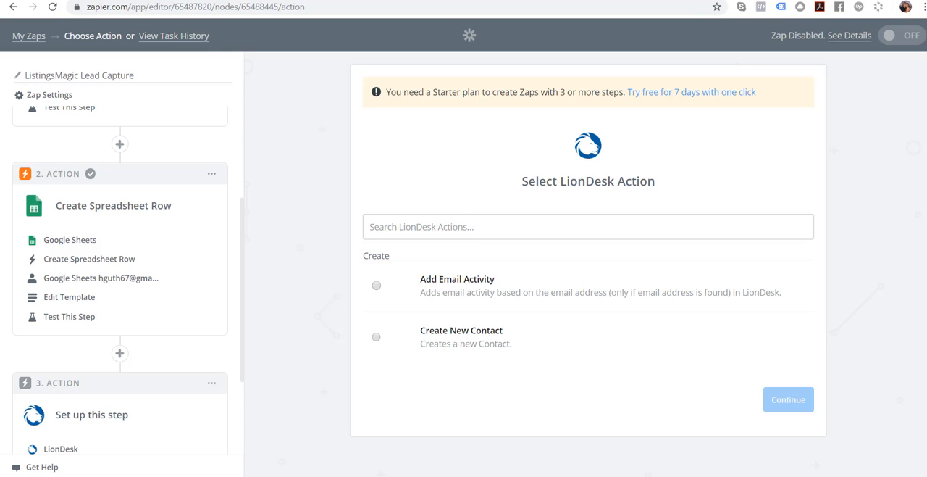
- Switch to the ListingsMagic account editing page with the Zapier Integration setting
{"action": "left_click", "coordinate": [152, 0]}
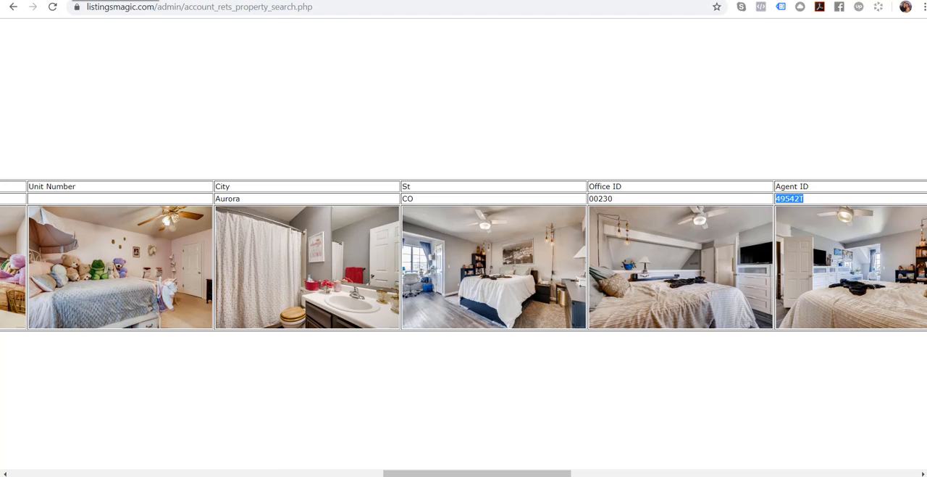
{"action": "left_click", "coordinate": [75, 0]}
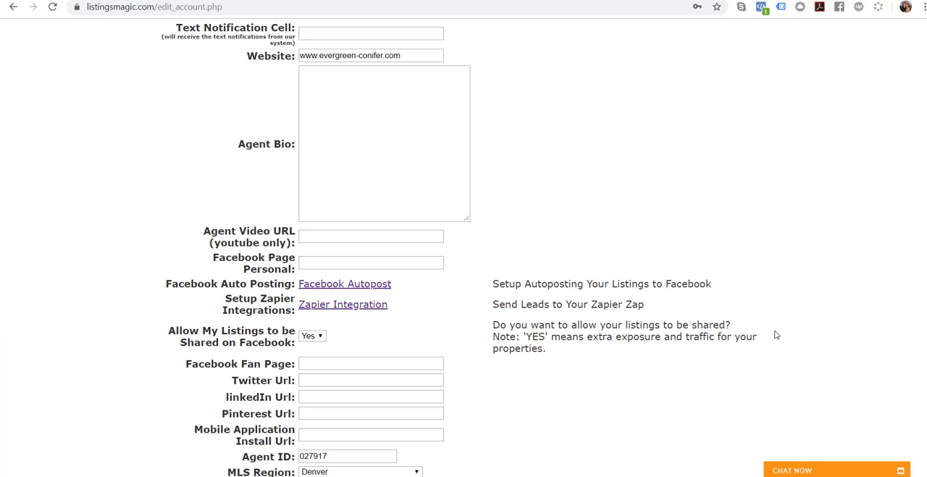